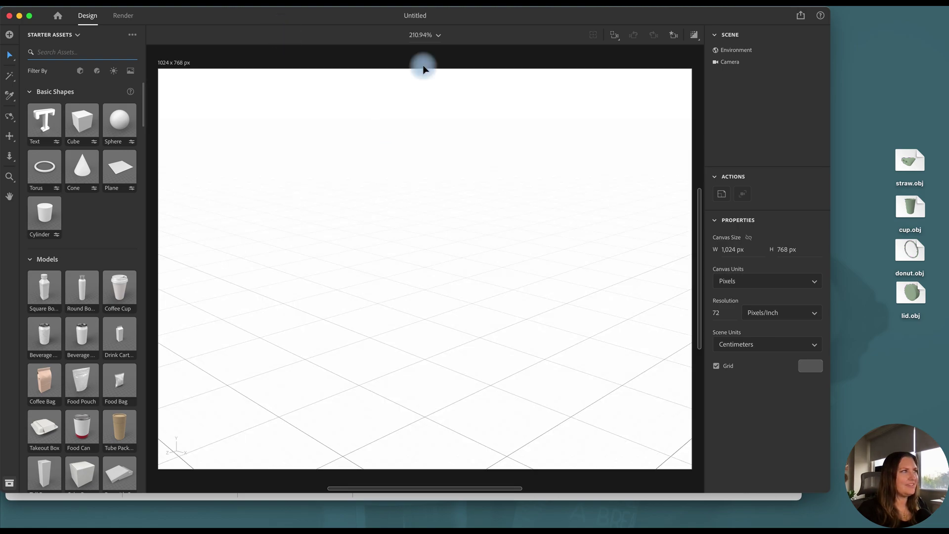
Set the canvas zoom to 100% and enlarge the canvas to about 2005 x 1503 px
click(438, 37)
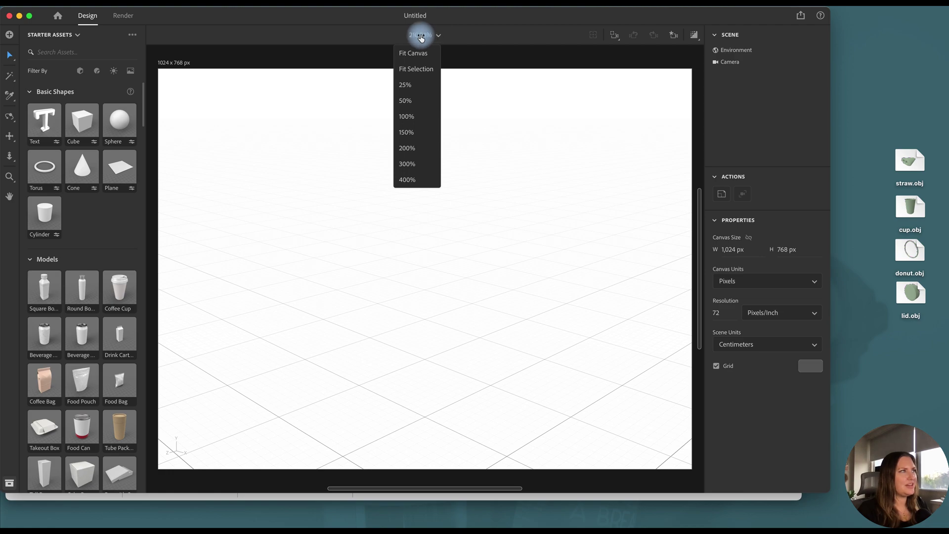
click(418, 118)
click(318, 173)
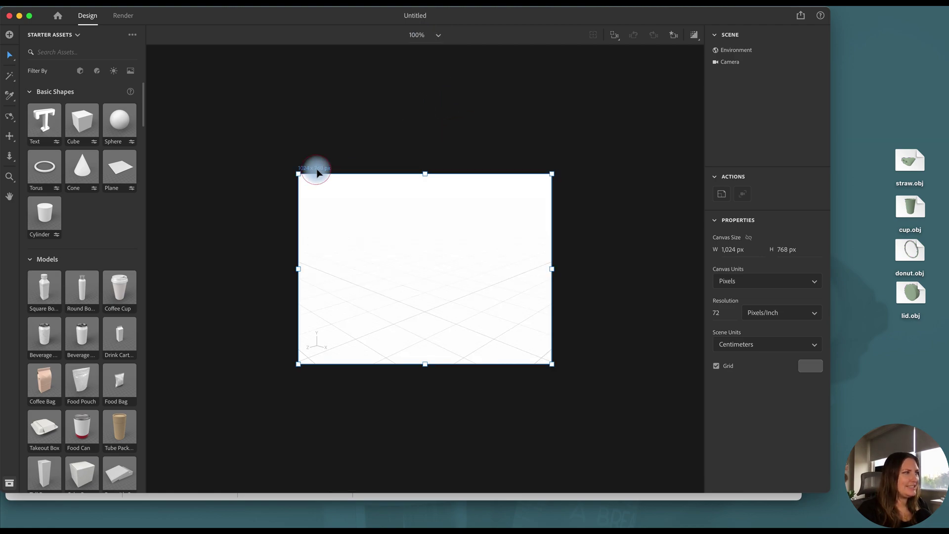
drag(297, 175, 177, 83)
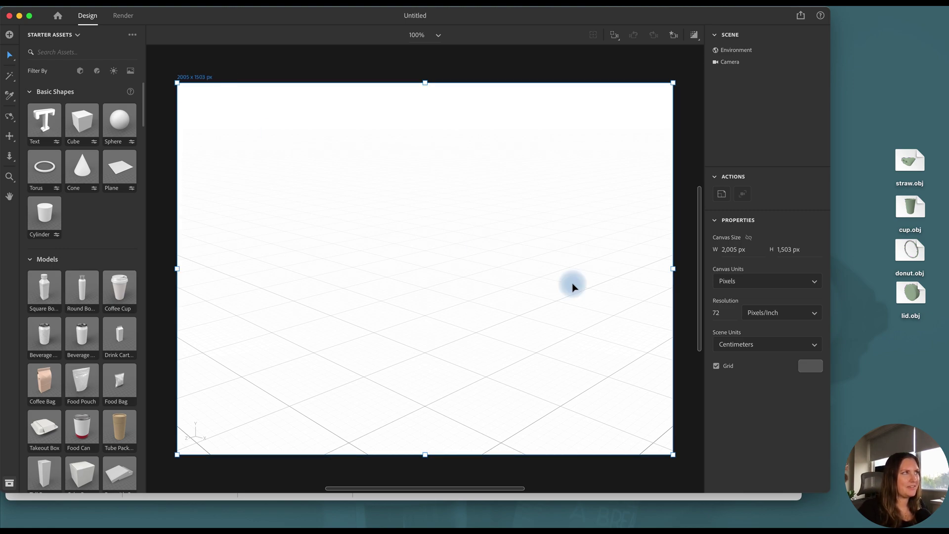
Set the canvas resolution to 300 pixels per inch
drag(729, 313, 717, 311)
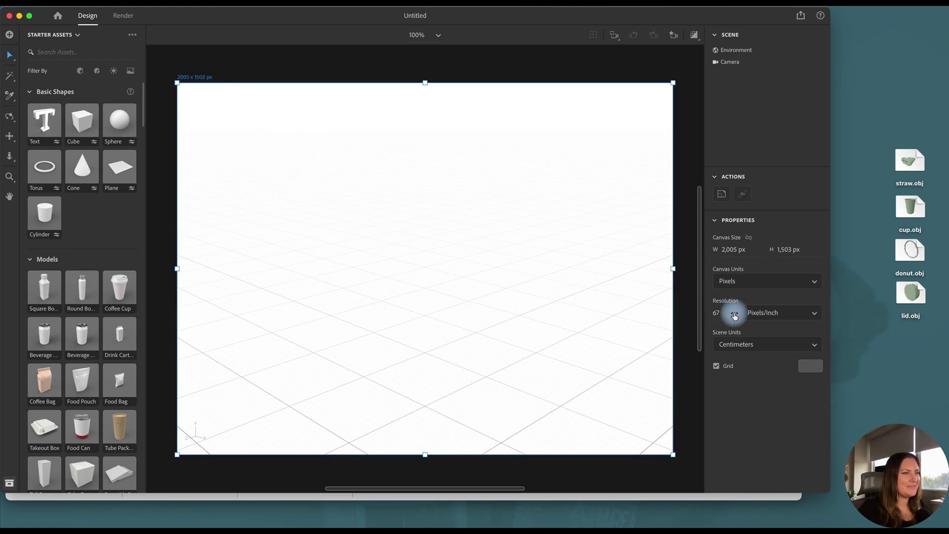
click(720, 312)
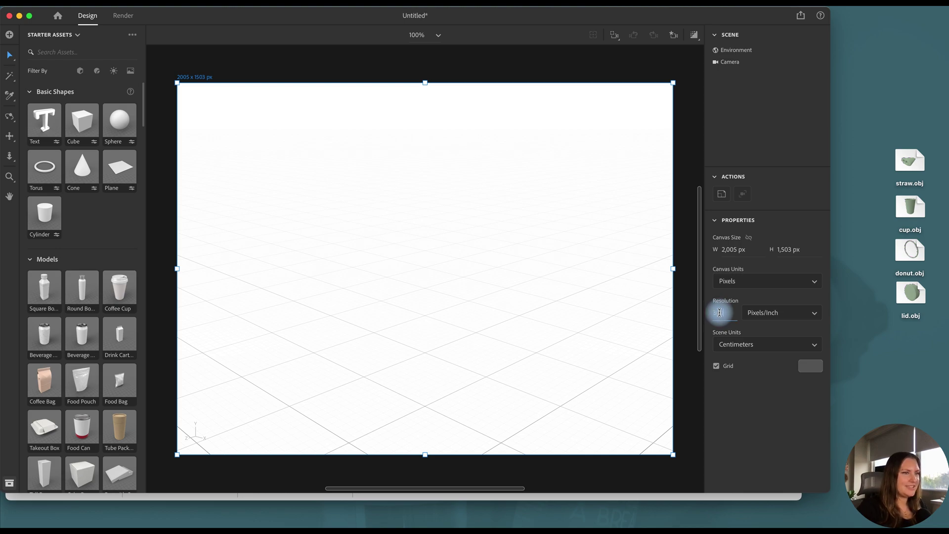
text(300)
key(Return)
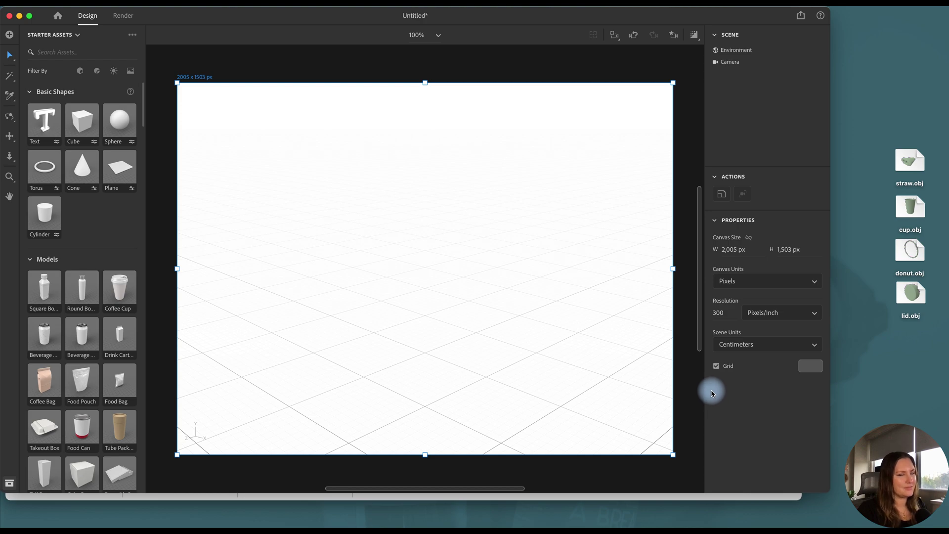
click(693, 388)
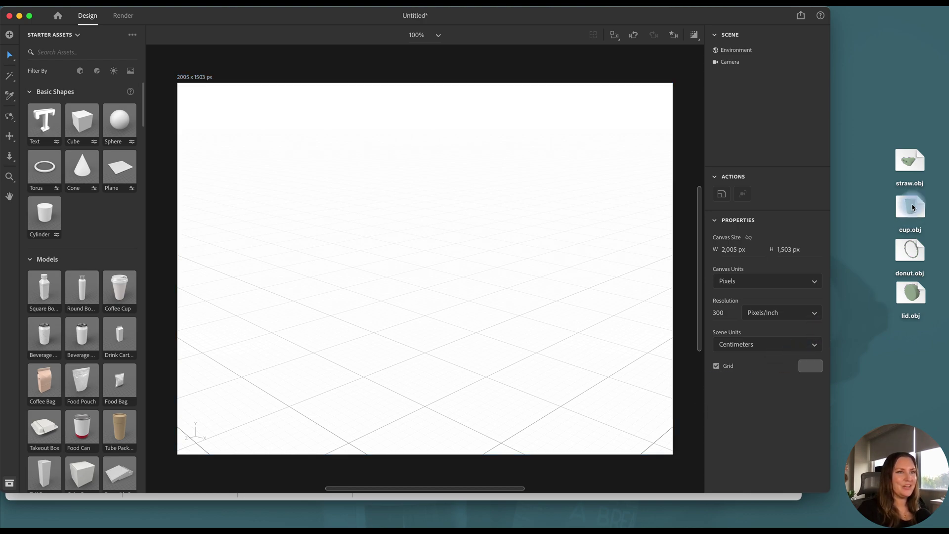
Import cup.obj into the scene, move it to the ground, and check the sippy cup reference image
drag(912, 207, 429, 364)
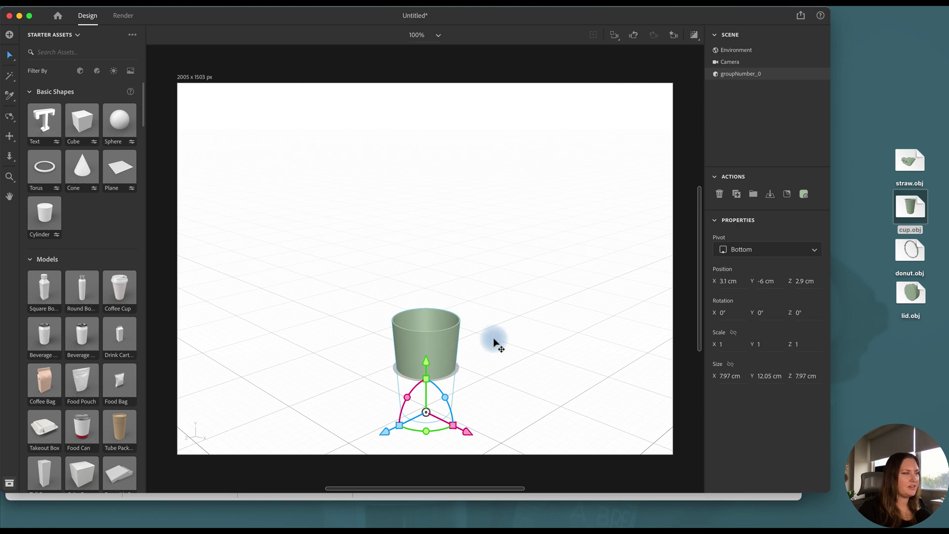
click(770, 194)
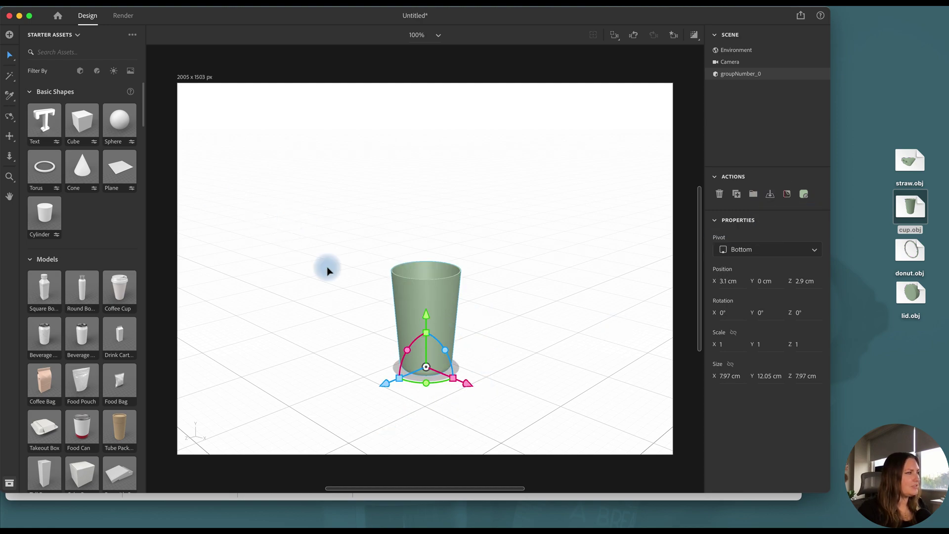
click(504, 322)
click(474, 359)
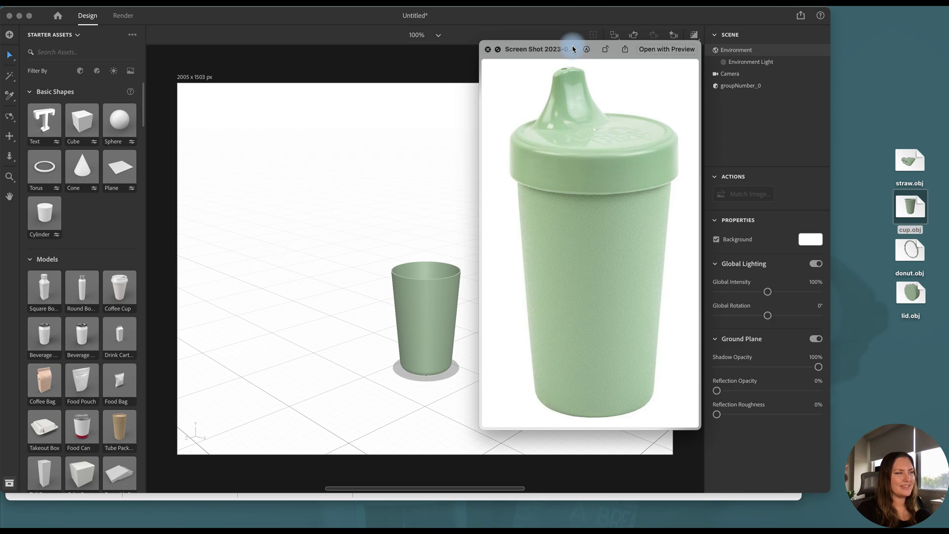
key(space)
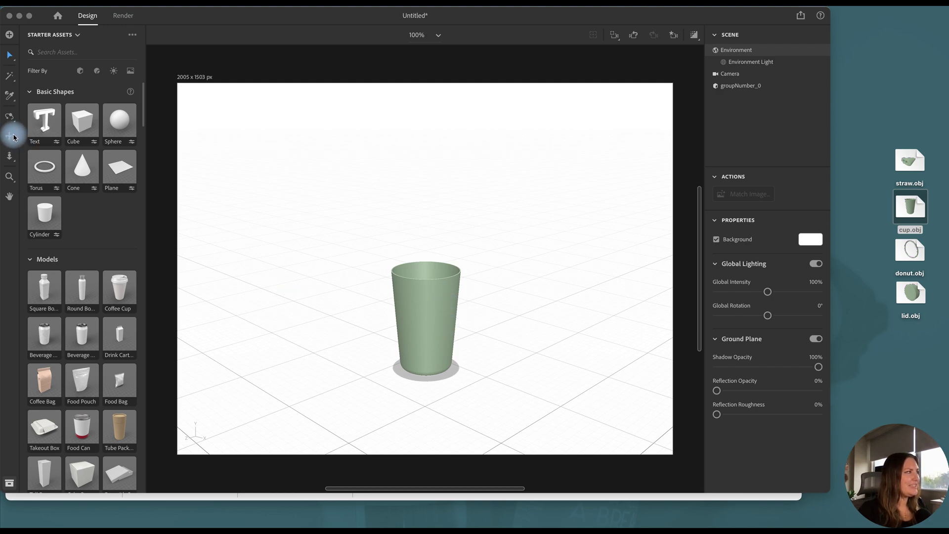
Frame the cup straight on with the camera and move it along the ground to about X 7.5 cm, Z 0.1 cm
click(9, 117)
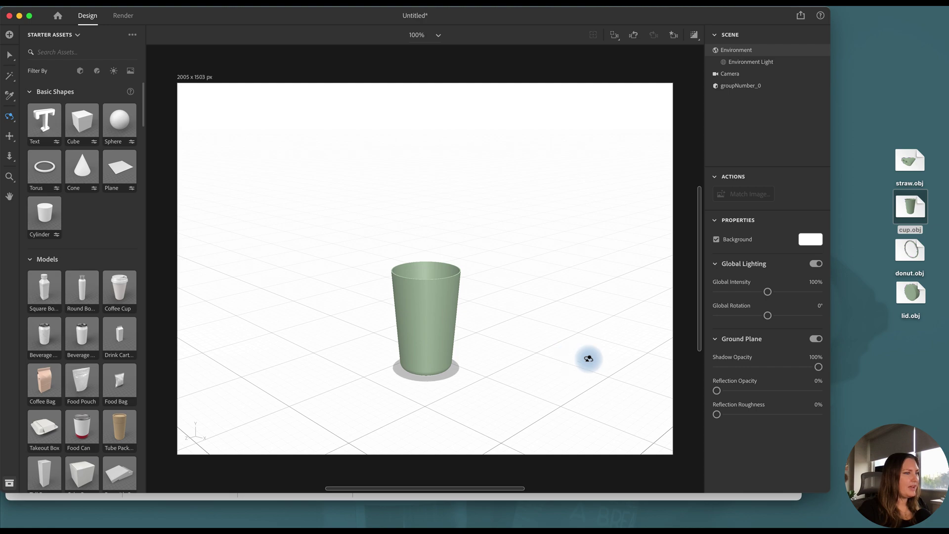
drag(589, 361, 495, 360)
click(10, 55)
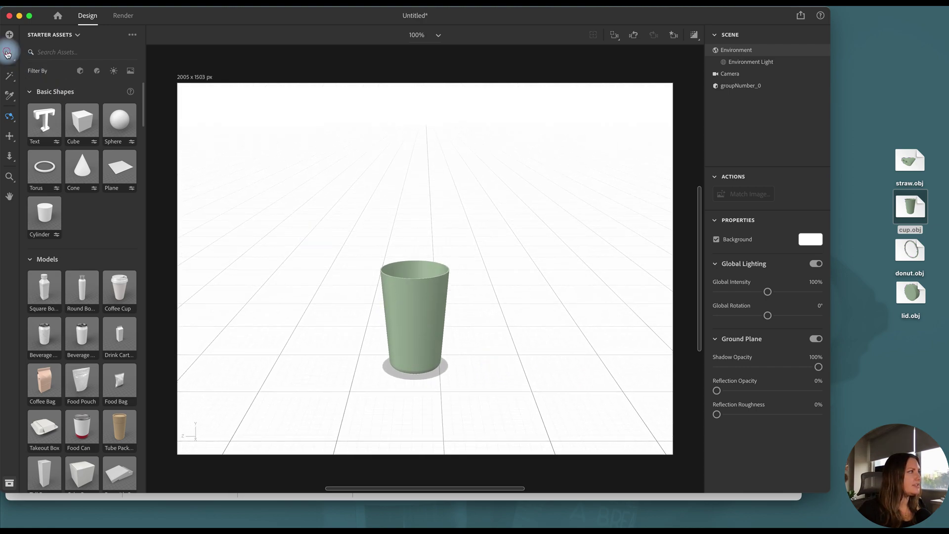
scroll(312, 354, up, 3)
click(9, 136)
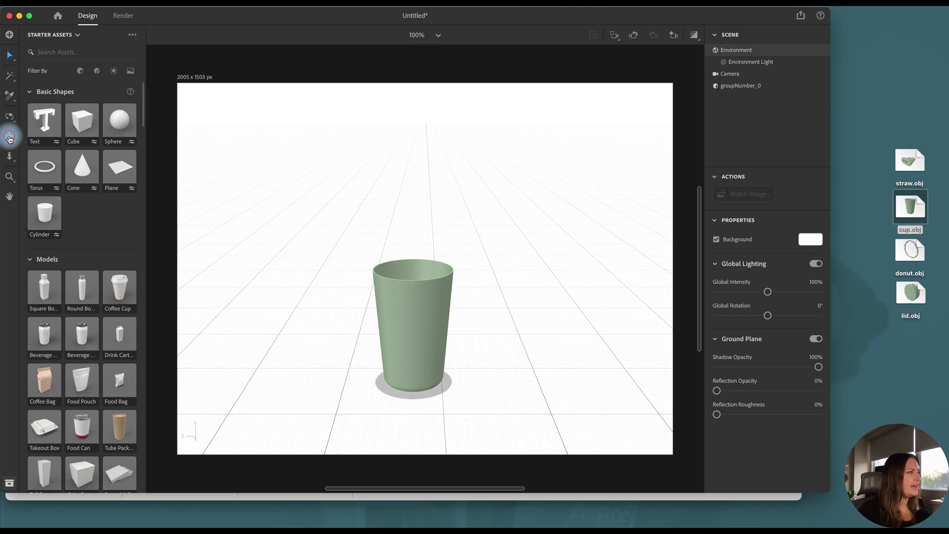
drag(453, 381, 440, 375)
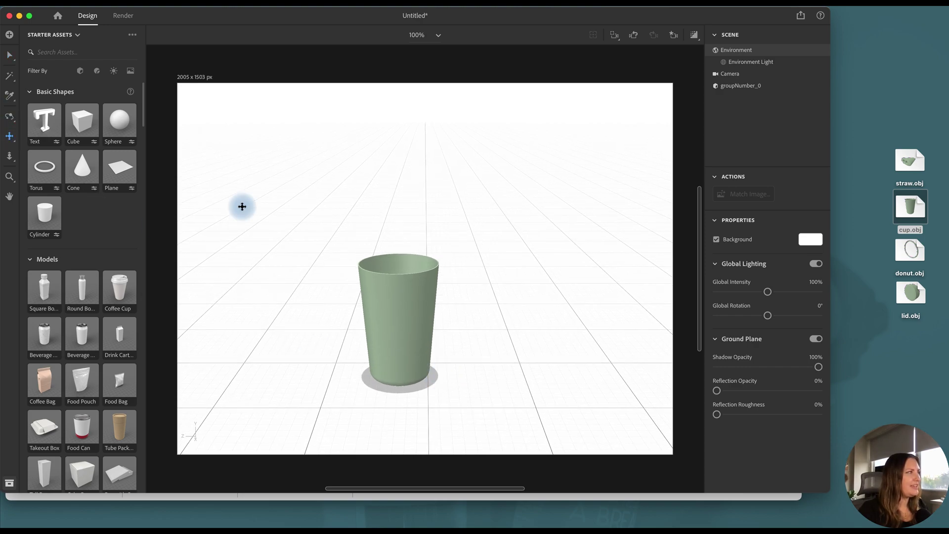
click(9, 55)
drag(382, 311, 412, 326)
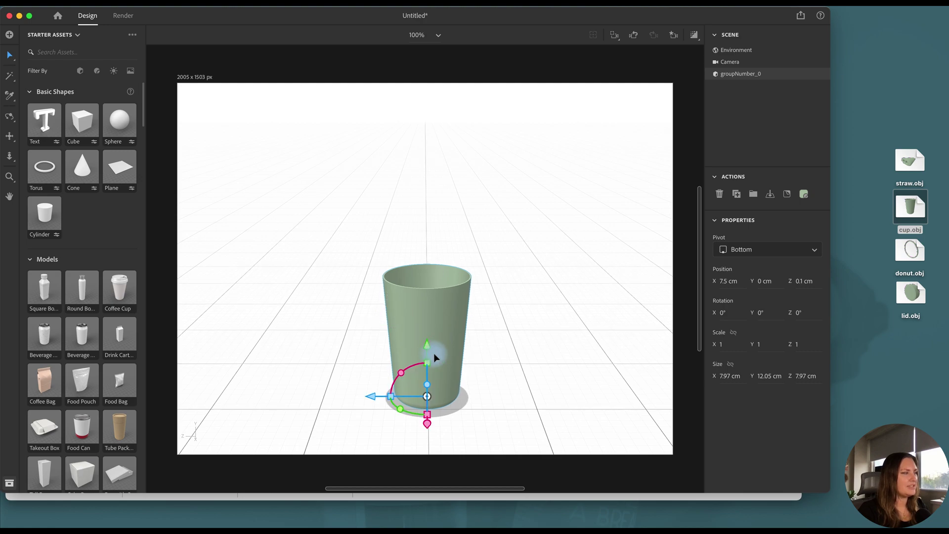
click(488, 463)
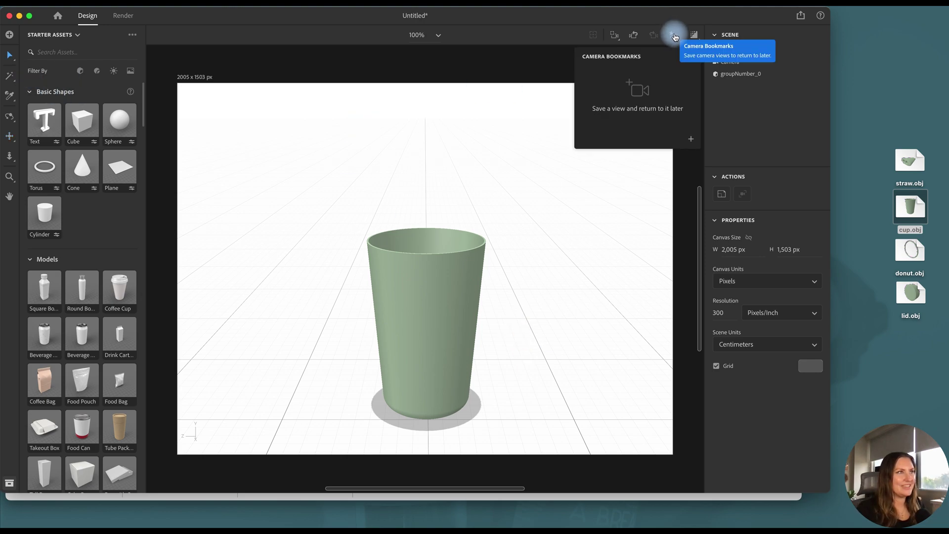
Save the current camera view as a bookmark named Front
click(676, 38)
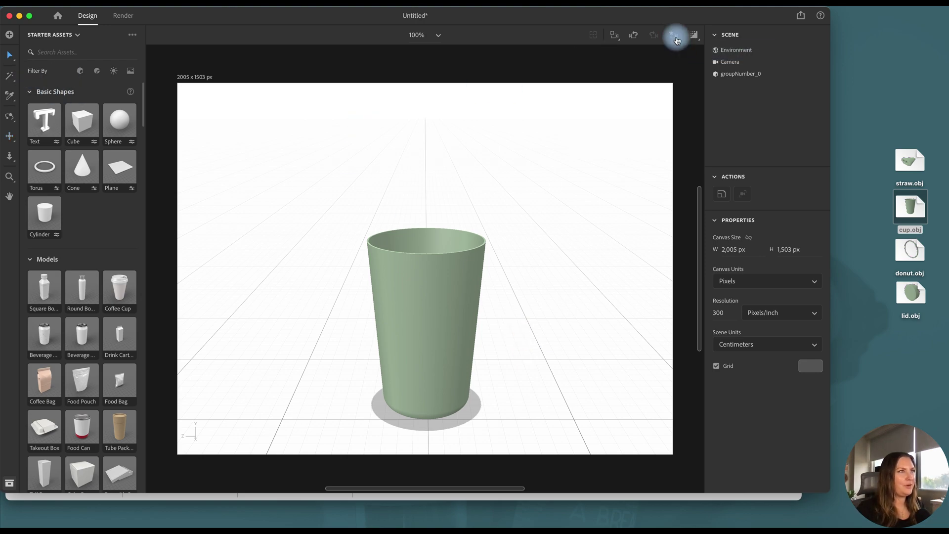
click(677, 39)
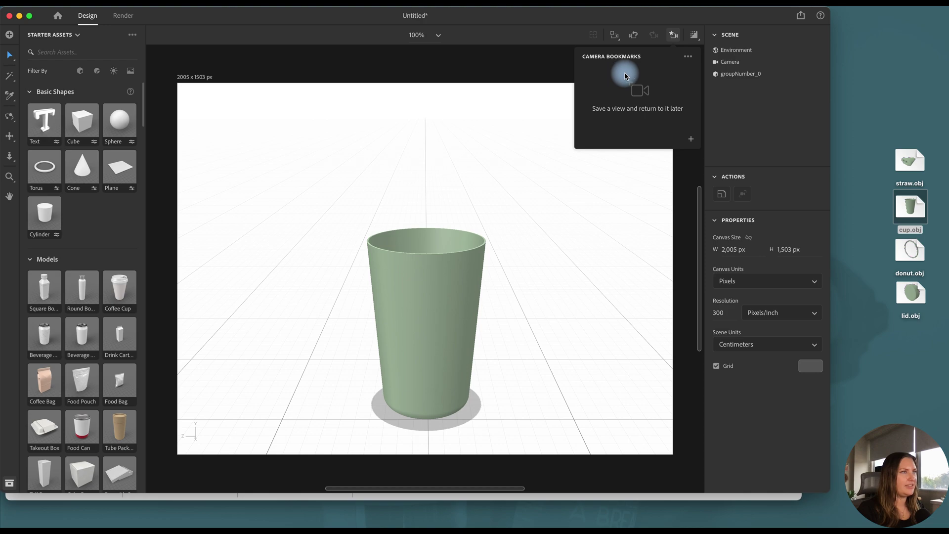
click(692, 140)
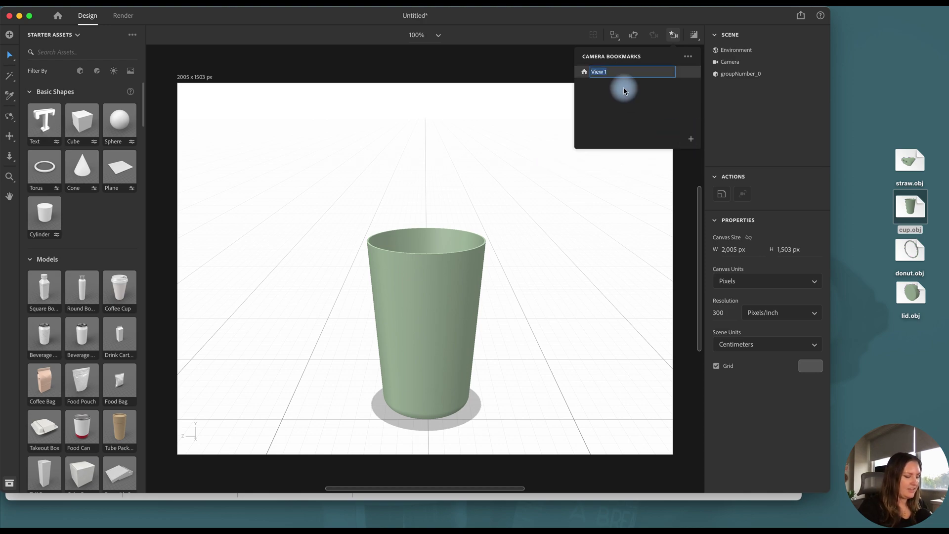
text(Front)
key(Return)
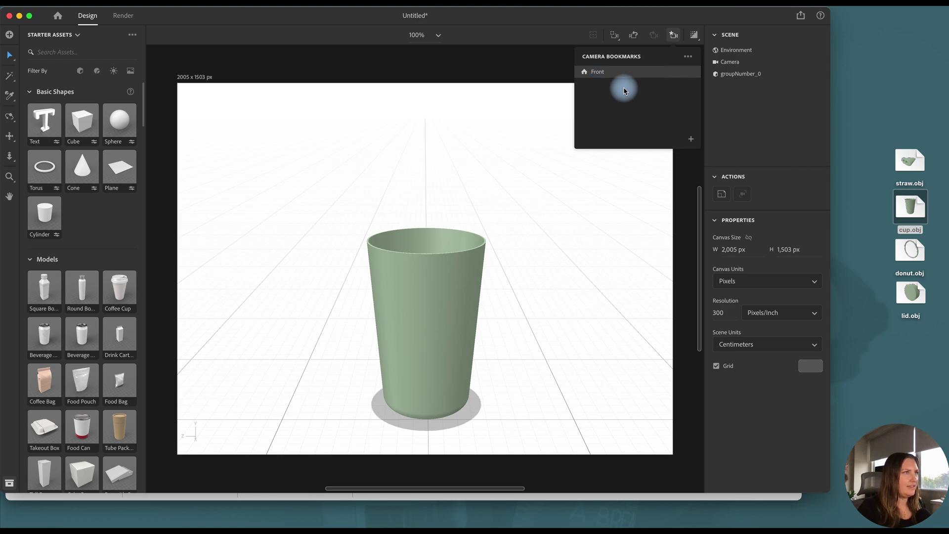
click(675, 36)
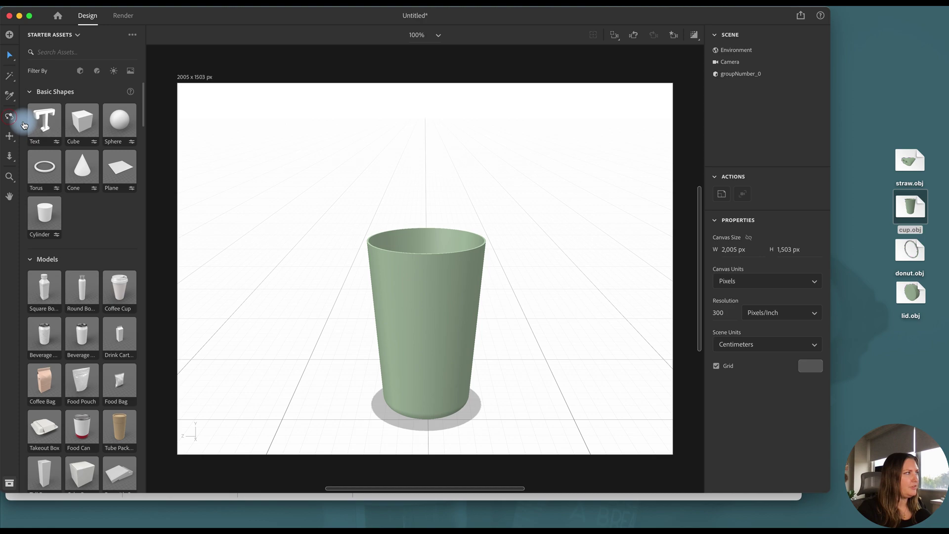
Test the Front camera bookmark by orbiting away from the cup and recalling the saved view
drag(266, 229, 437, 206)
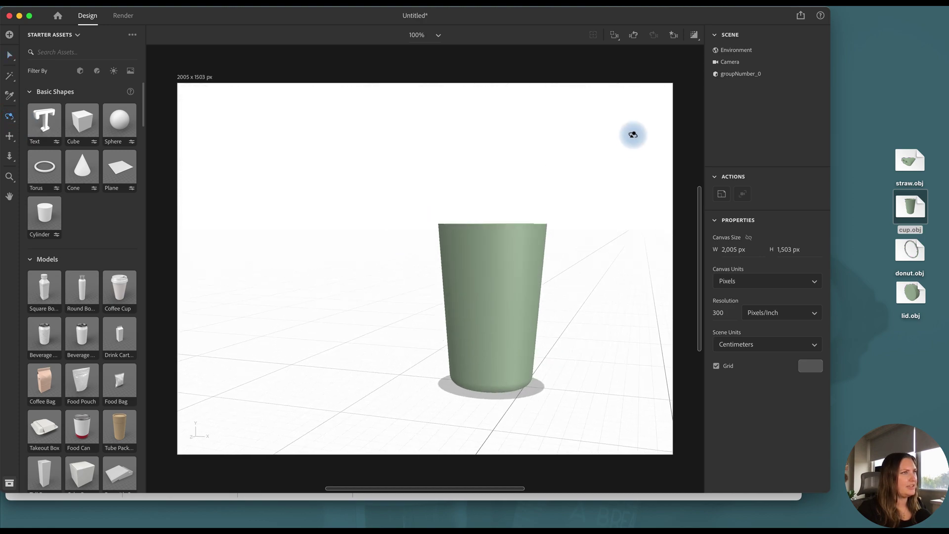
click(672, 37)
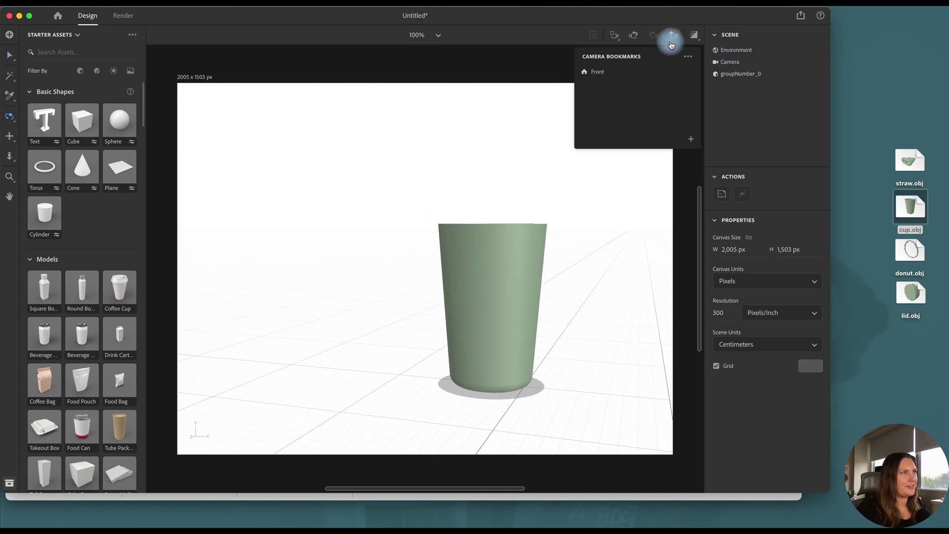
click(608, 74)
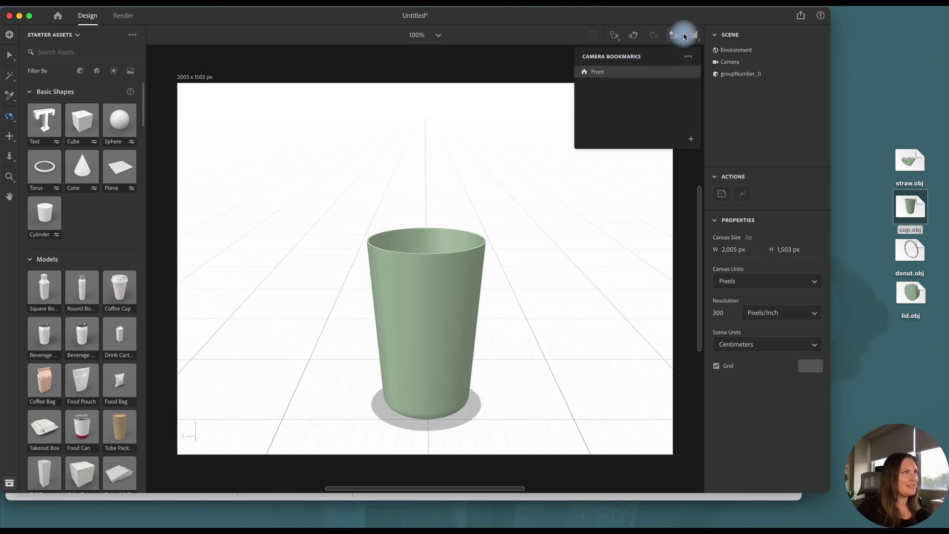
click(673, 35)
click(9, 54)
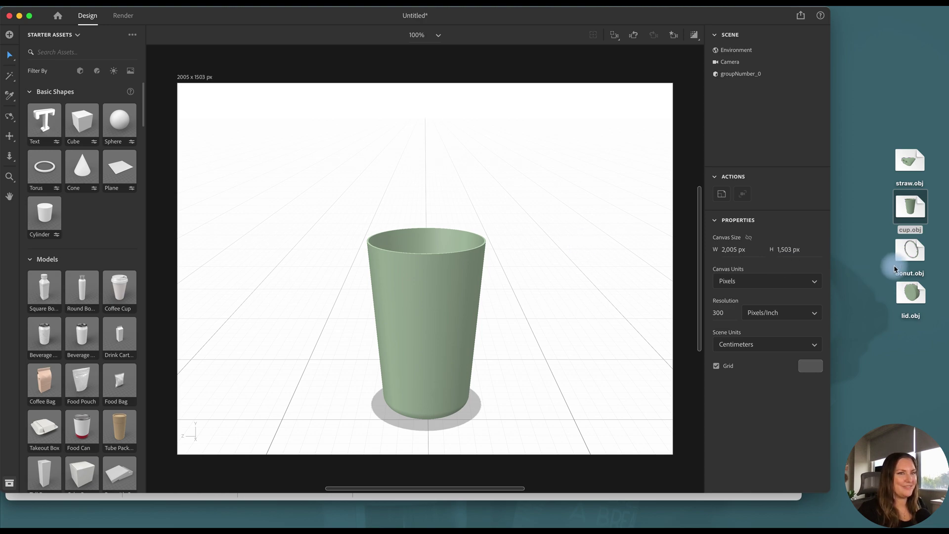
drag(911, 293, 438, 398)
mouse_move(376, 227)
mouse_down()
mouse_move(384, 182)
mouse_move(381, 203)
mouse_move(364, 195)
mouse_move(370, 186)
mouse_move(369, 228)
mouse_move(382, 227)
mouse_up()
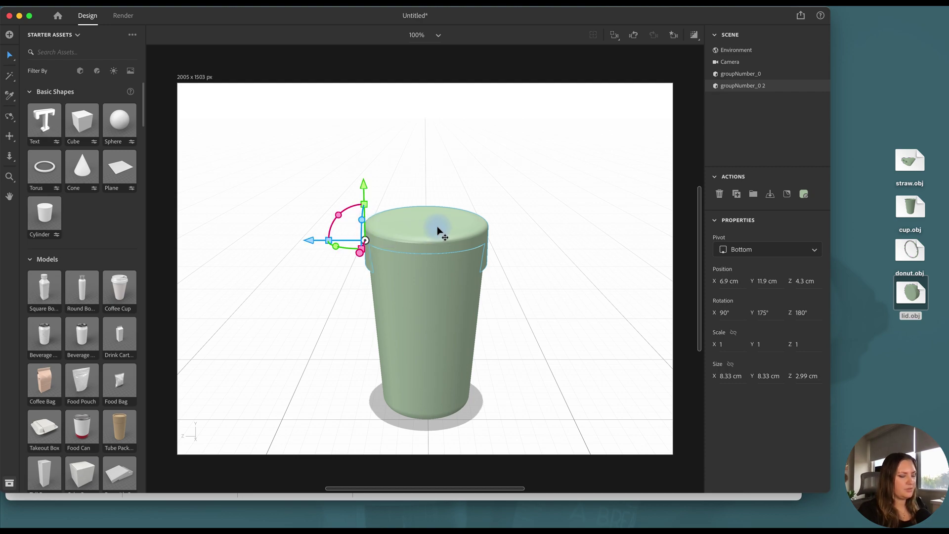
key(Delete)
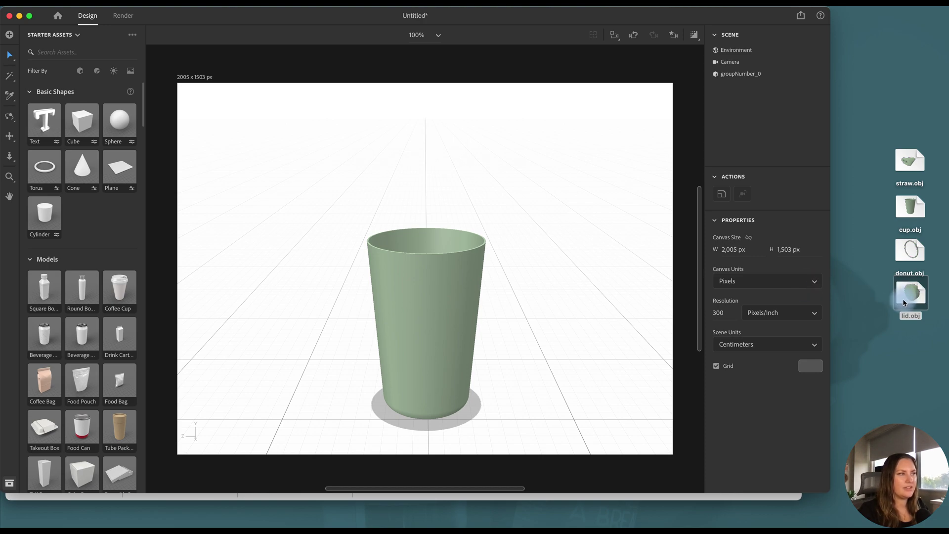
Import lid.obj and place it over the cup's rim at about X 4.8 cm, Y 11 cm, Z 4.2 cm
drag(905, 302, 903, 309)
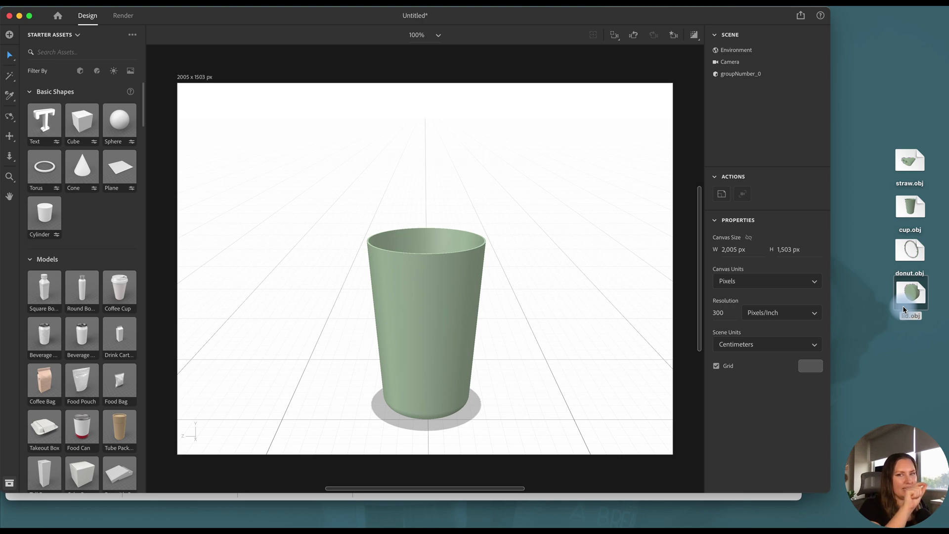
drag(903, 305, 544, 414)
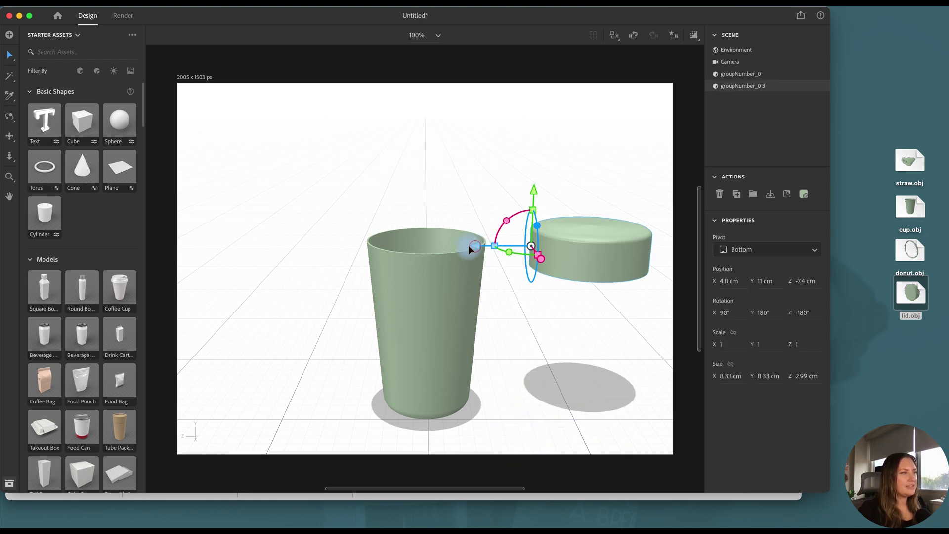
drag(469, 248, 314, 250)
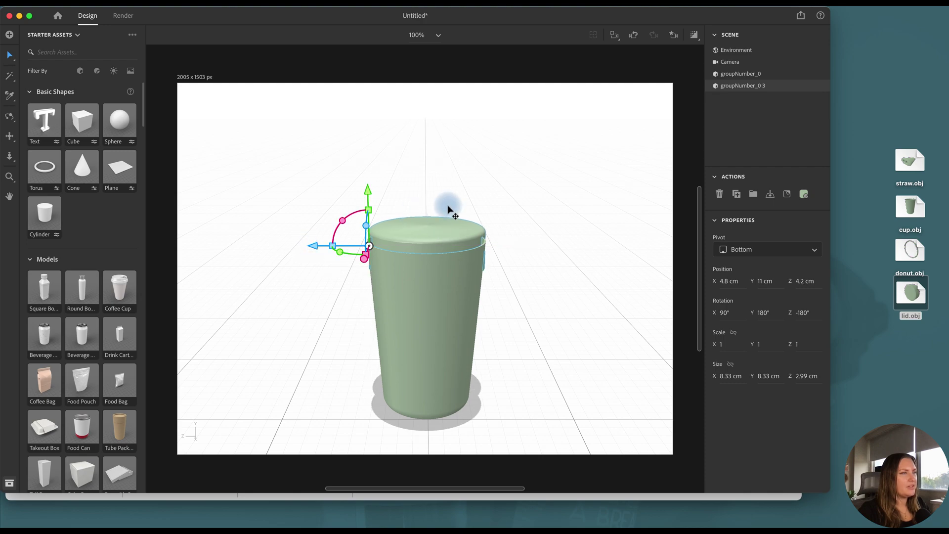
Rename the two model groups in the scene as lid and cup
double_click(730, 86)
key(BackSpace)
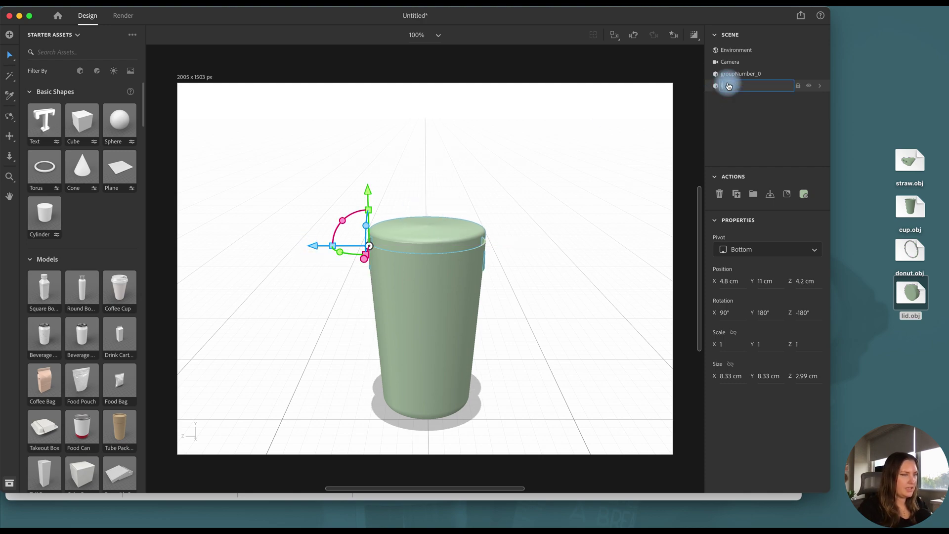
text(lid)
key(Return)
double_click(730, 74)
key(BackSpace)
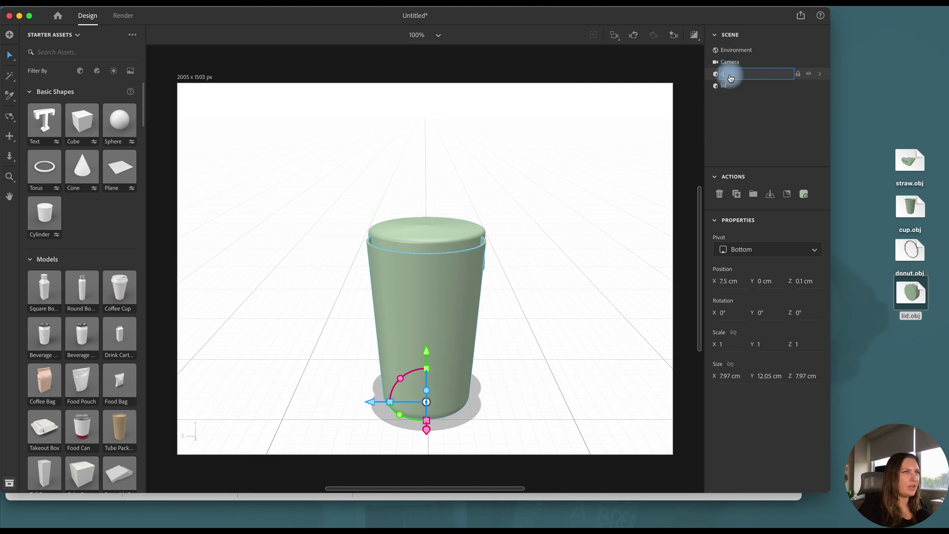
text(cup)
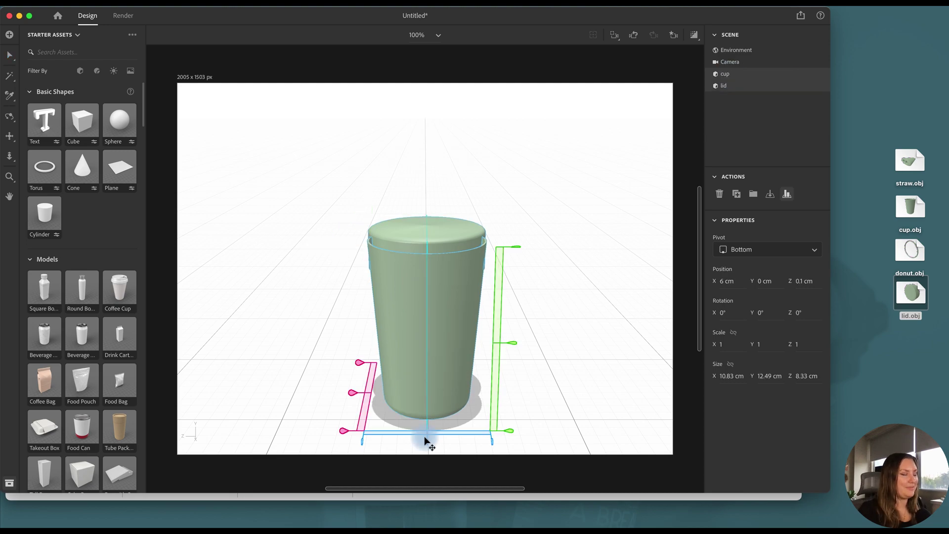
Align the centres of the cup and lid along the X axis, and raise the lid to about Y 13.4 cm
click(352, 393)
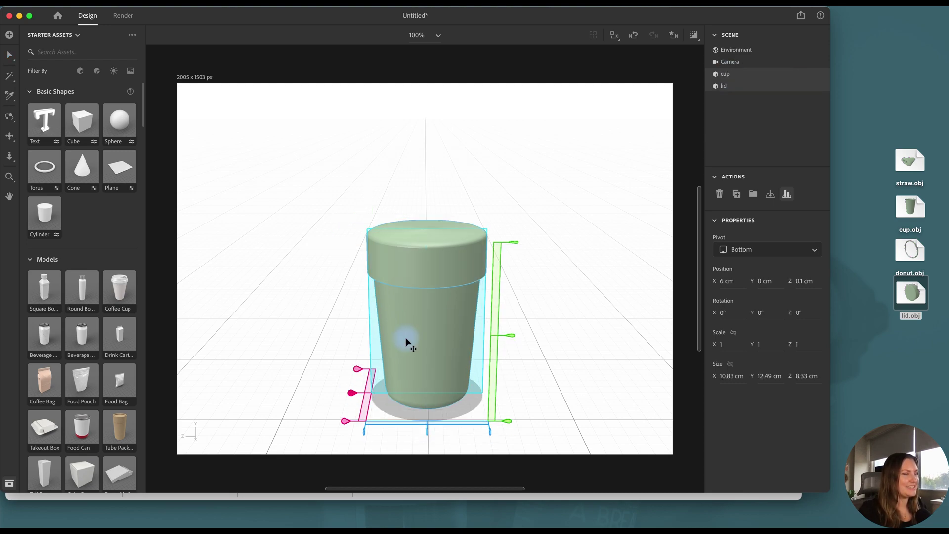
click(726, 85)
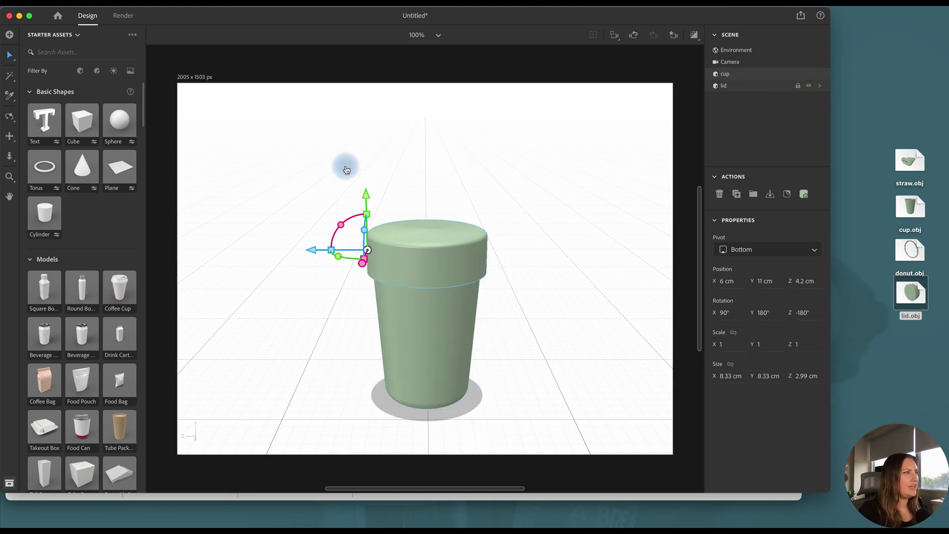
drag(364, 198, 366, 168)
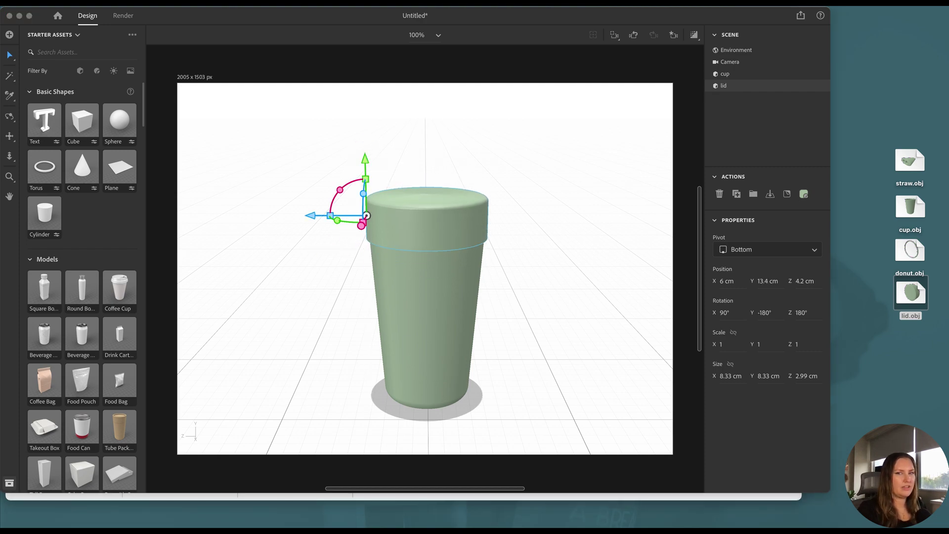
Compare the lid with the reference image, set its Z size to 2.5 cm and lower it to about Y 13.3 cm
drag(948, 42, 597, 127)
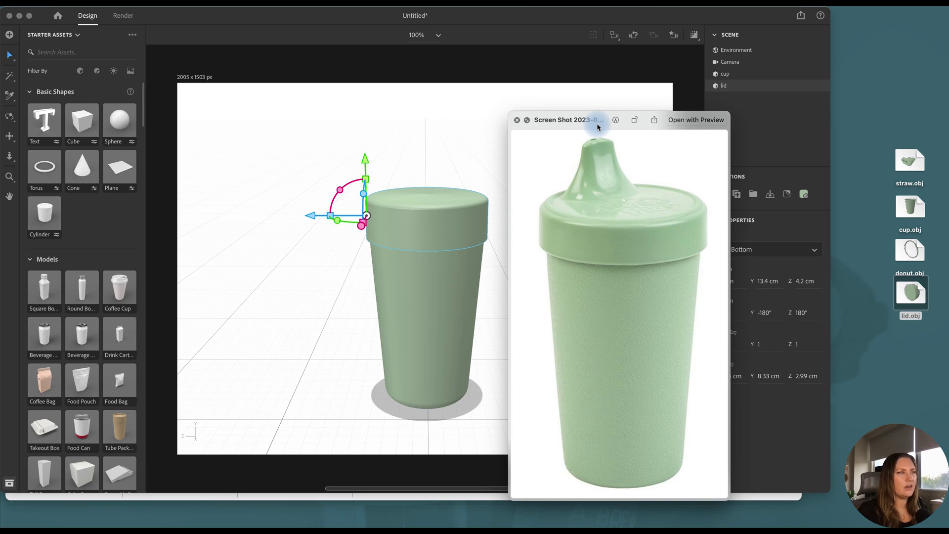
mouse_move(598, 127)
mouse_down()
mouse_move(568, 121)
mouse_move(580, 121)
mouse_up()
key(space)
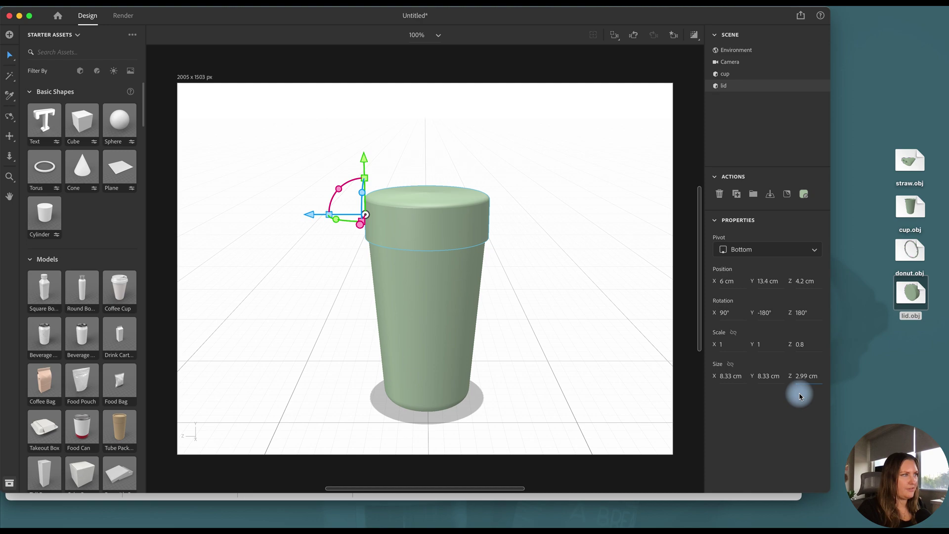
text(2.5)
key(Return)
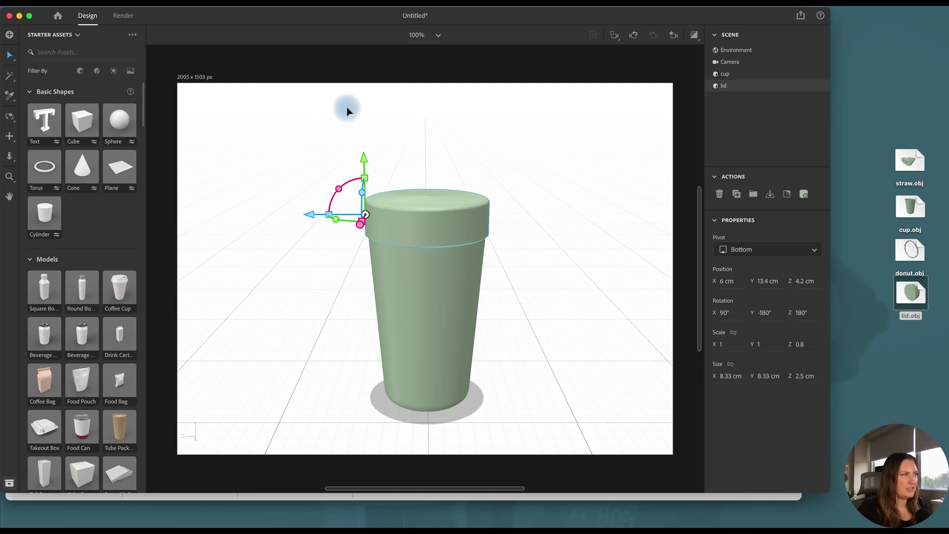
drag(364, 159, 365, 159)
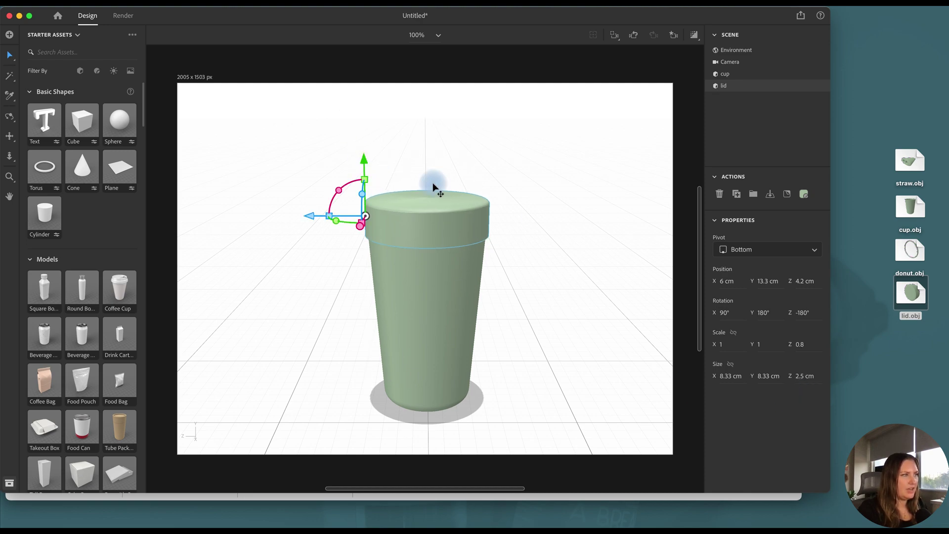
click(513, 221)
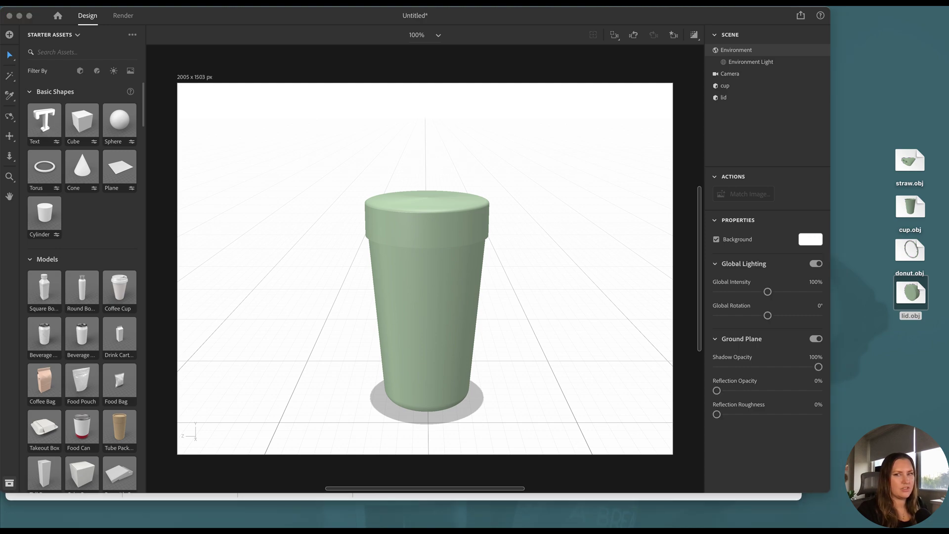
Check the reference image, import donut.obj and place the ring on top of the lid at about X 4.8 cm, Y 14.5 cm, Z 3.6 cm
key(space)
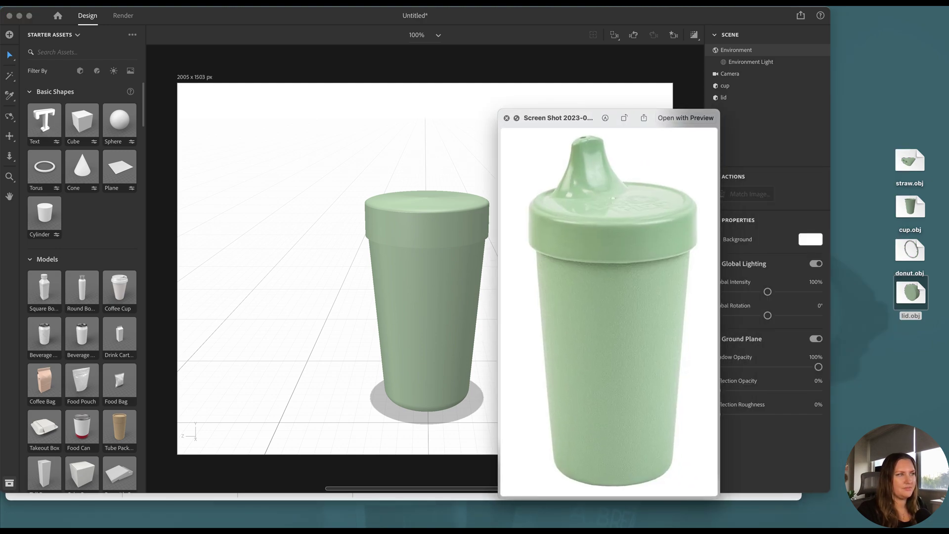
key(space)
drag(911, 251, 548, 317)
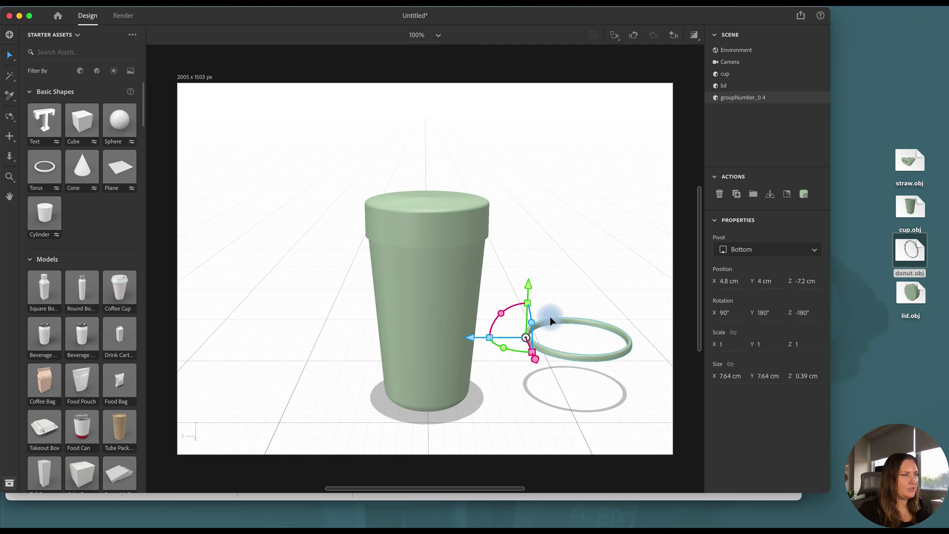
drag(467, 339, 323, 338)
drag(380, 285, 409, 155)
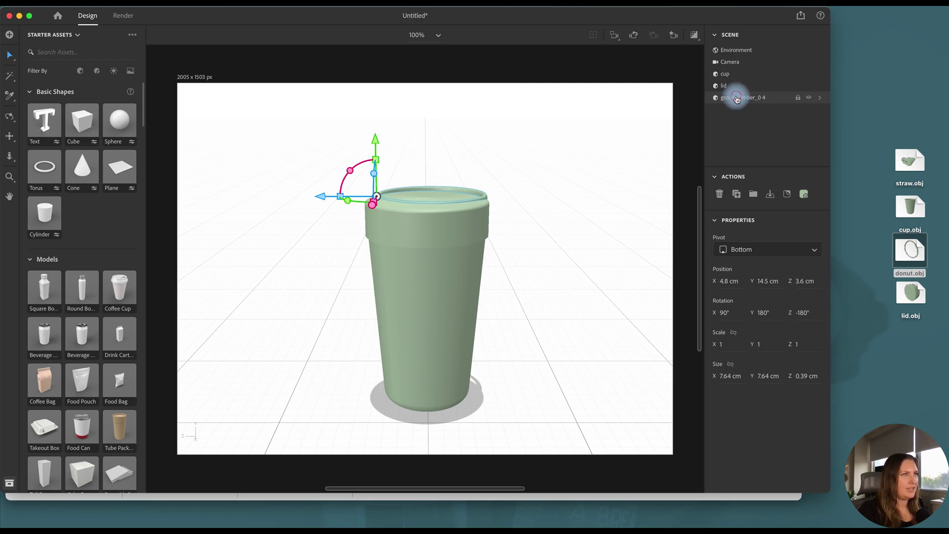
Rename the imported ring as donut and align the centres of the cup, lid and donut along the X and Z axes
click(737, 77)
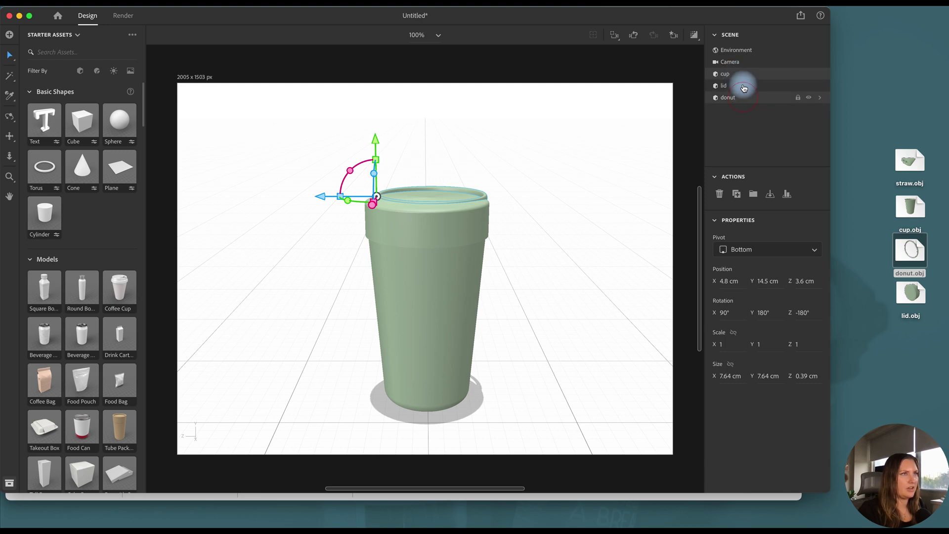
click(744, 88)
click(742, 75)
shift+click(746, 96)
click(787, 194)
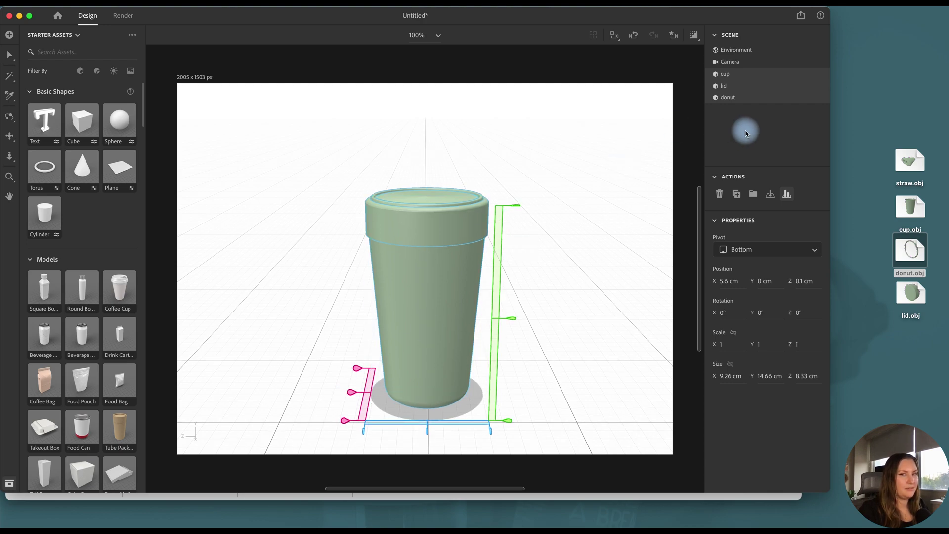
Group the cup, lid and donut together and name the group cup
click(755, 195)
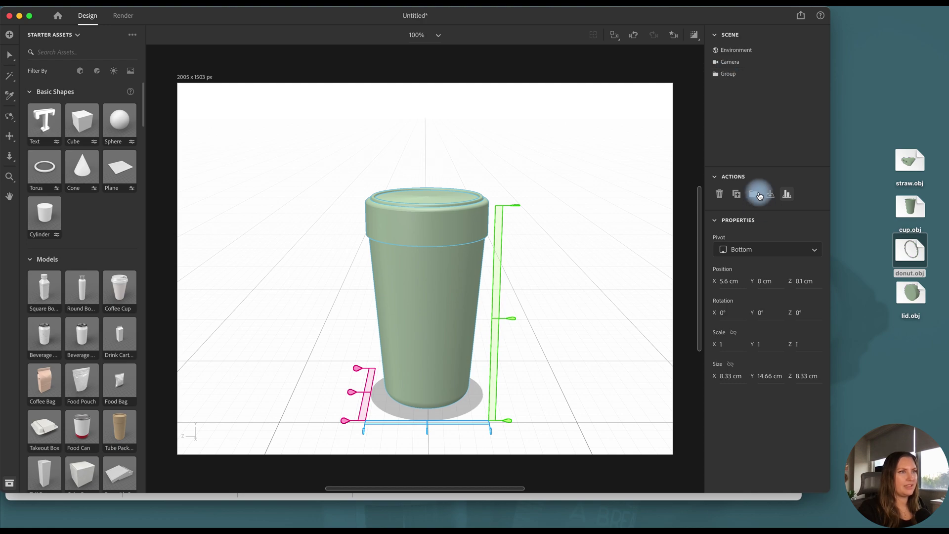
double_click(728, 74)
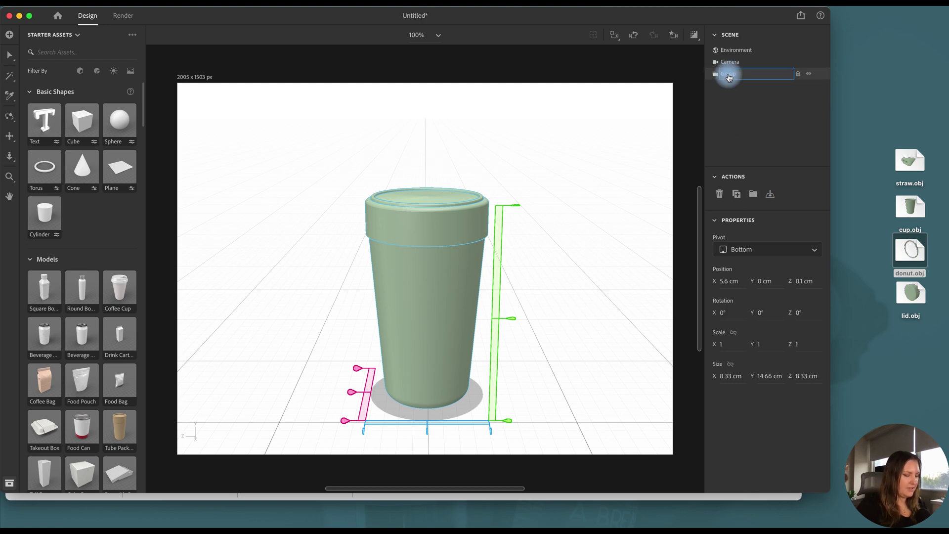
text(cup)
click(858, 190)
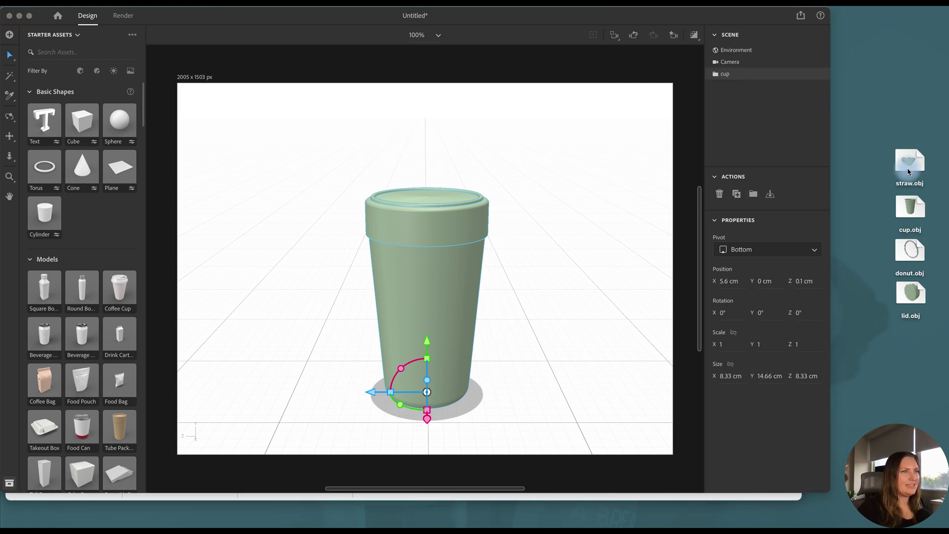
Import straw.obj beside the cup, raise it to about Y 11.1 cm and set its Z rotation to -90°
click(9, 117)
drag(479, 218, 481, 290)
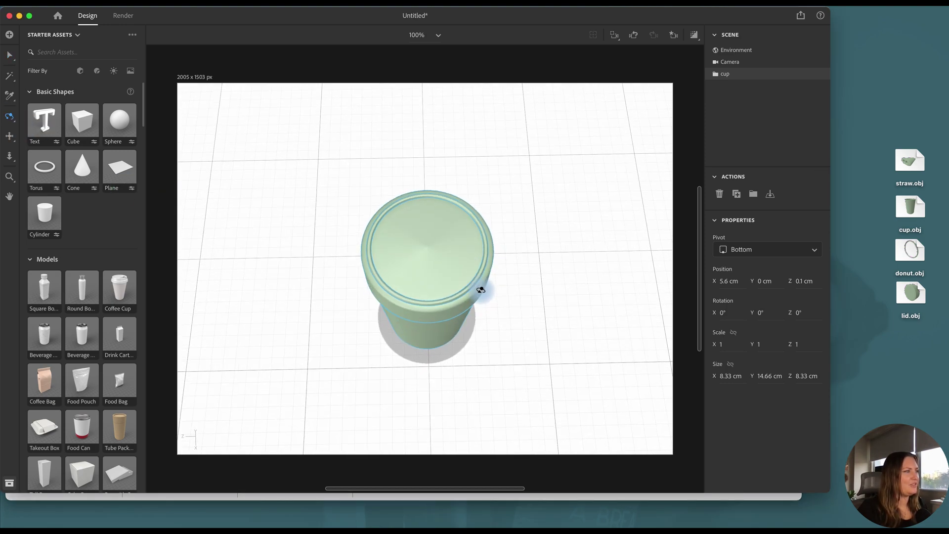
click(9, 55)
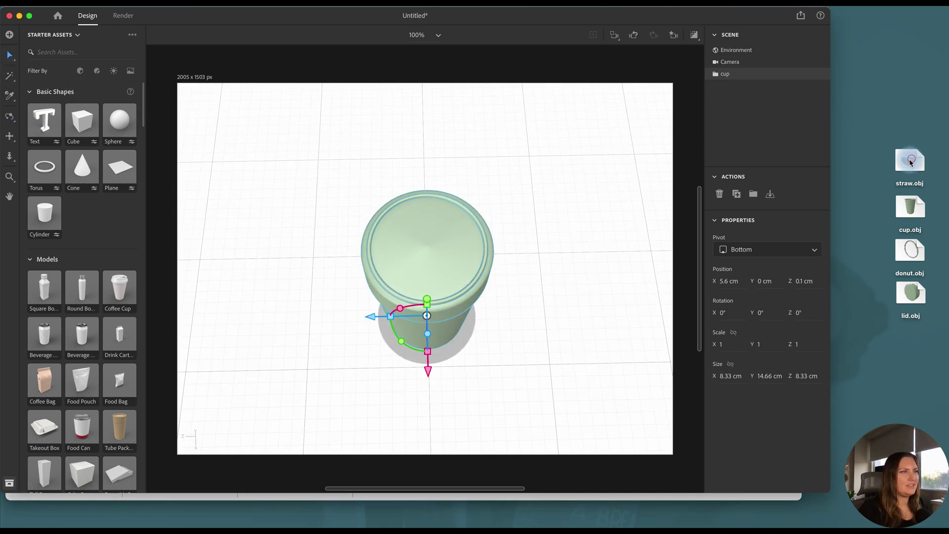
drag(911, 162, 466, 326)
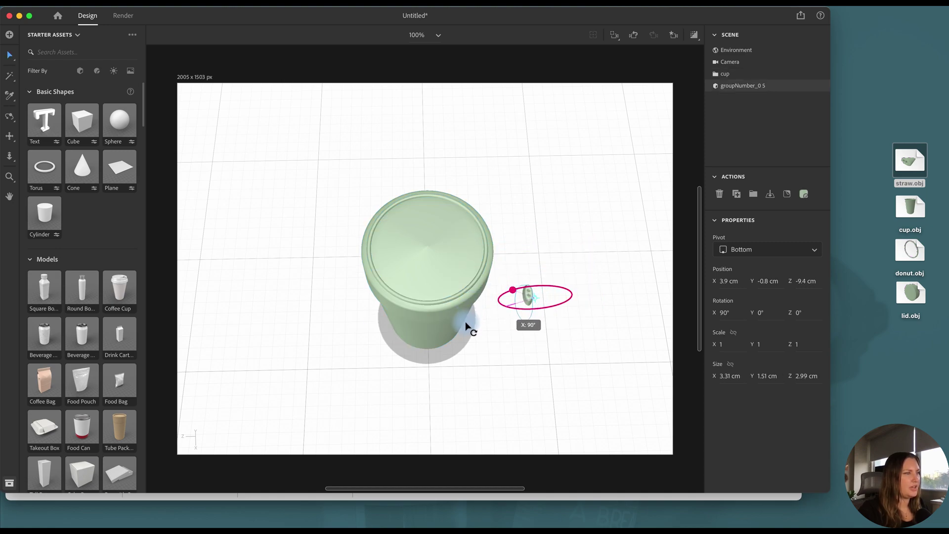
drag(547, 276, 568, 212)
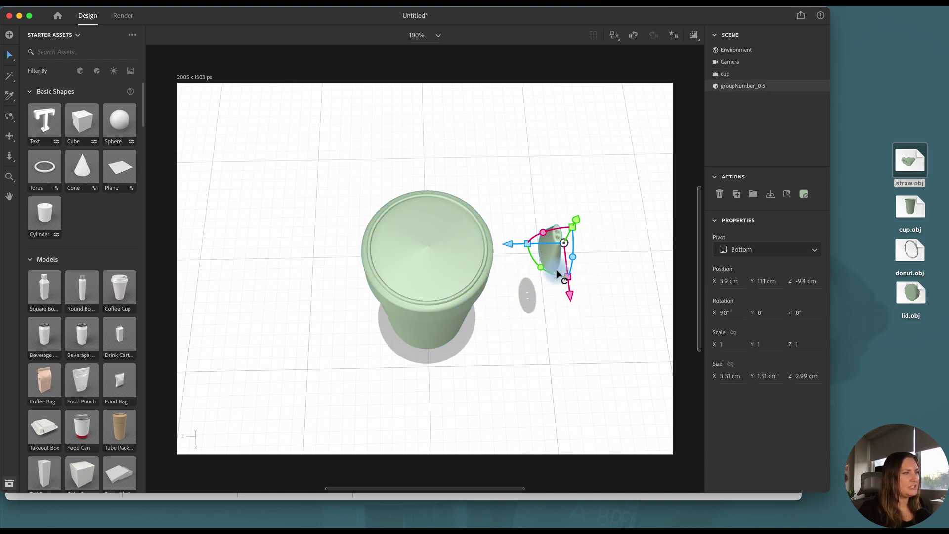
drag(558, 273, 578, 265)
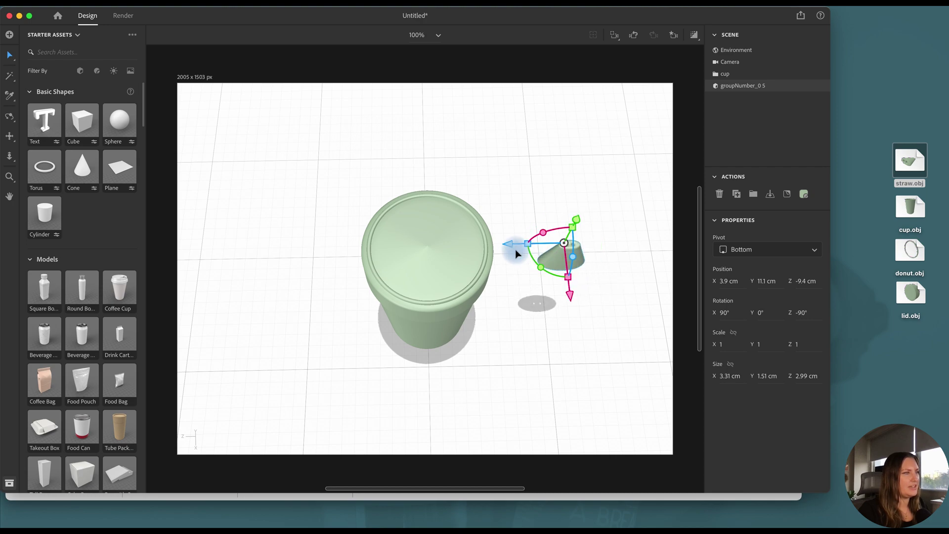
Move the spout onto the lid near its rear edge, at about X 3.1 cm and Y 15.9 cm
drag(515, 250, 377, 259)
drag(434, 210, 433, 190)
drag(434, 261, 439, 253)
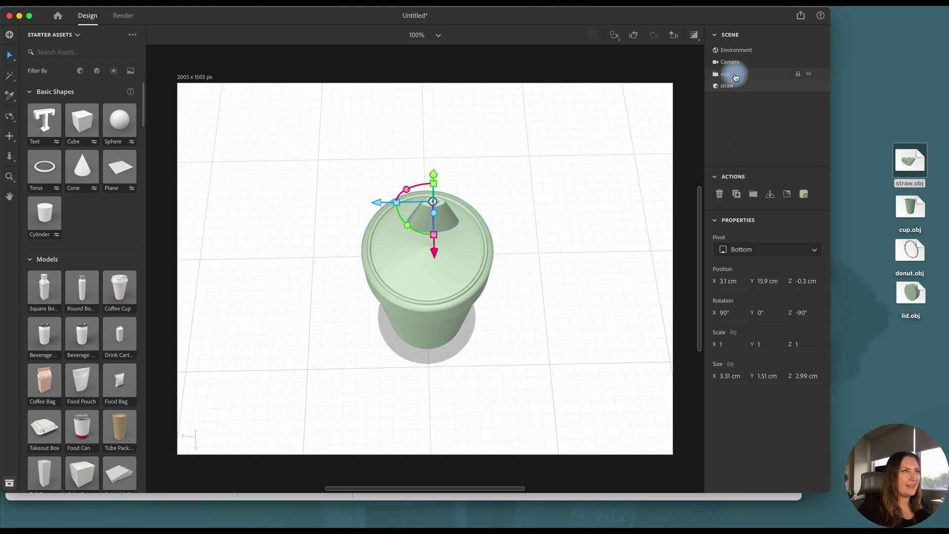
Rename the spout as straw and align its centre with the cup along the Z axis, checking the reference image
click(735, 76)
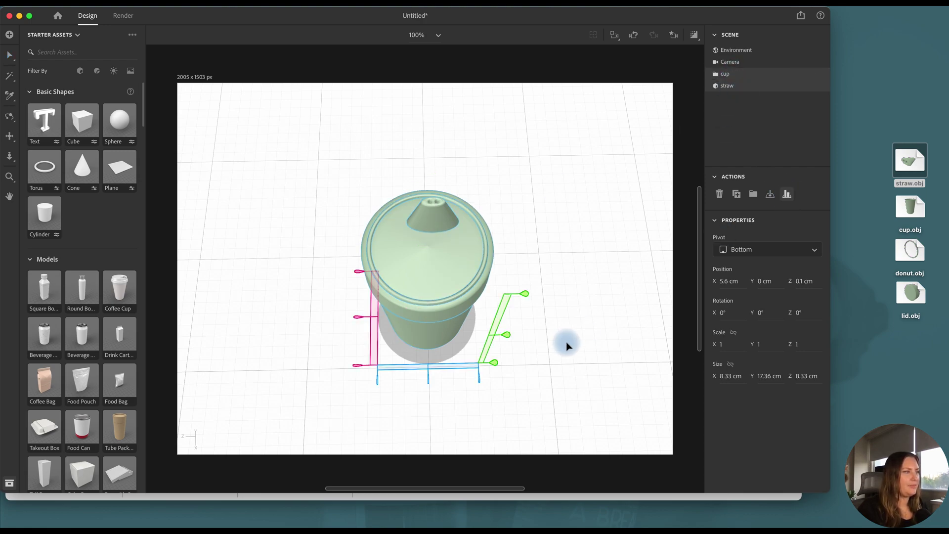
click(429, 386)
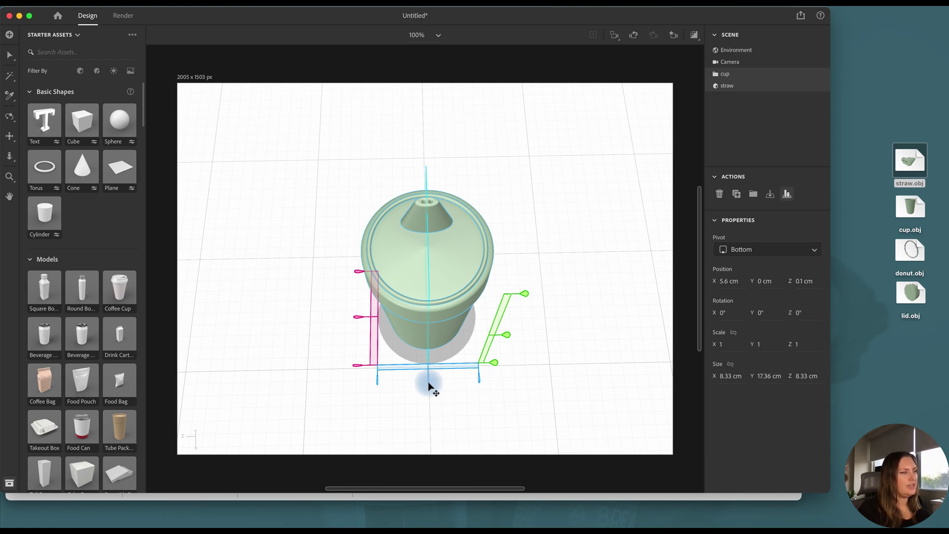
key(super+Tab)
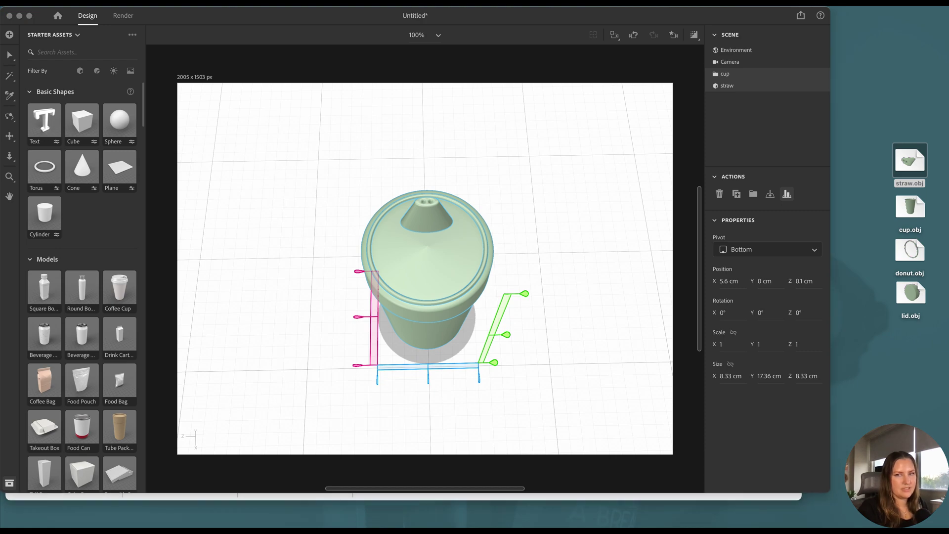
key(space)
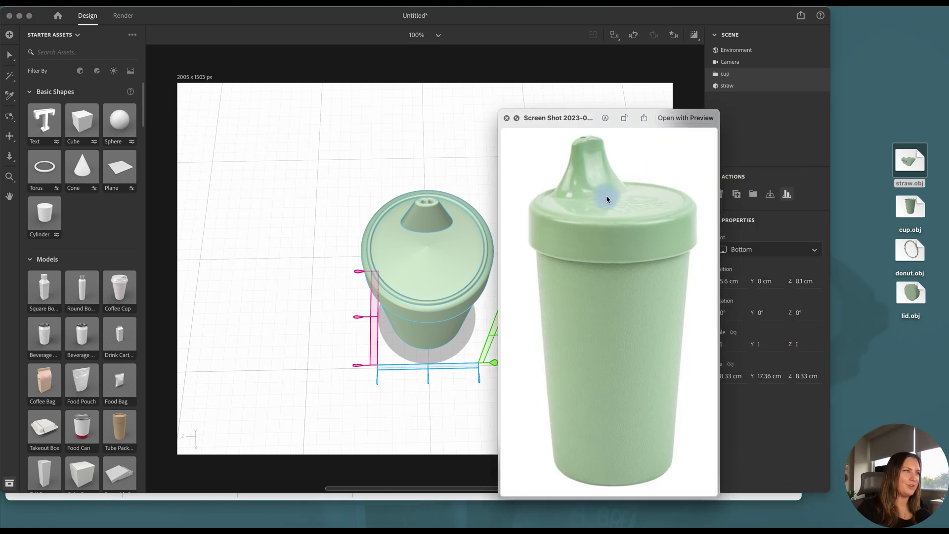
key(space)
click(526, 217)
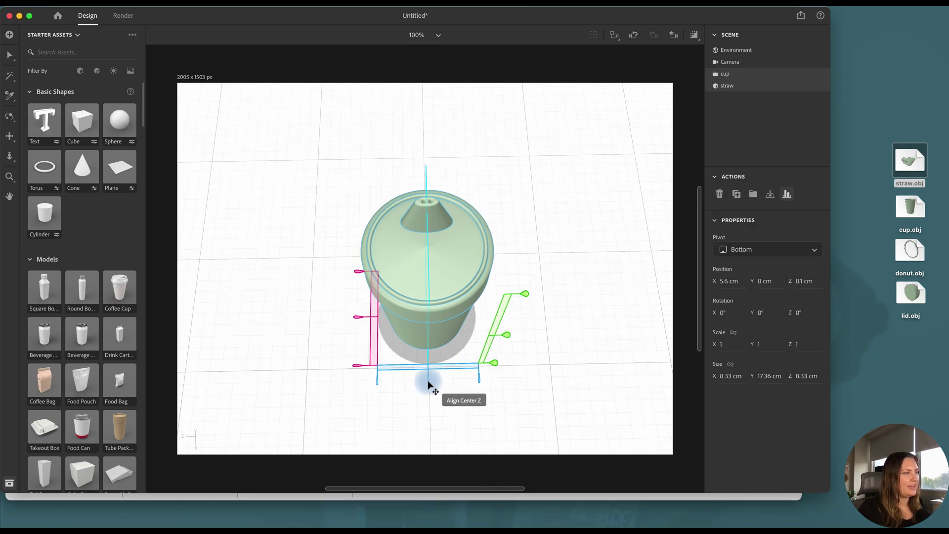
Recall the Front camera bookmark and rotate the cup and straw together about the vertical axis so the spout sits left of centre
click(9, 54)
click(673, 34)
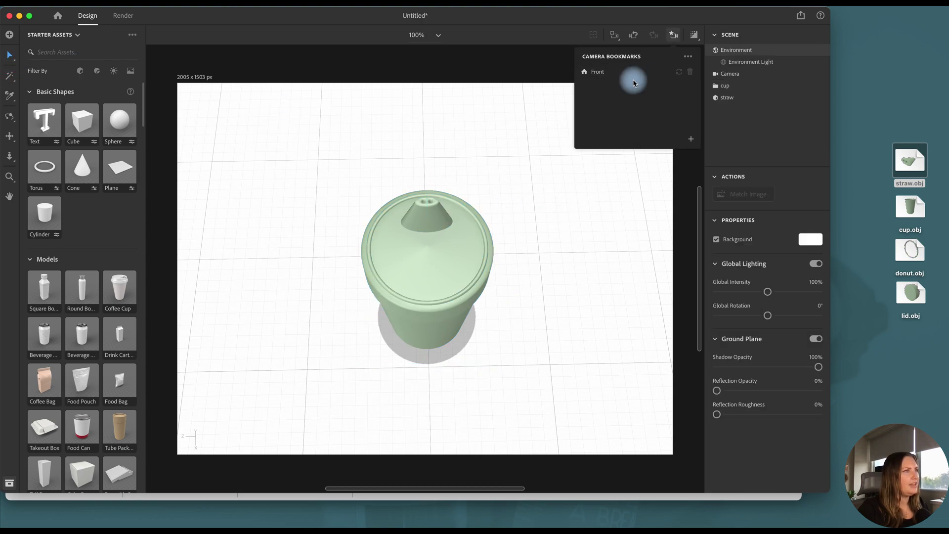
click(629, 74)
click(674, 35)
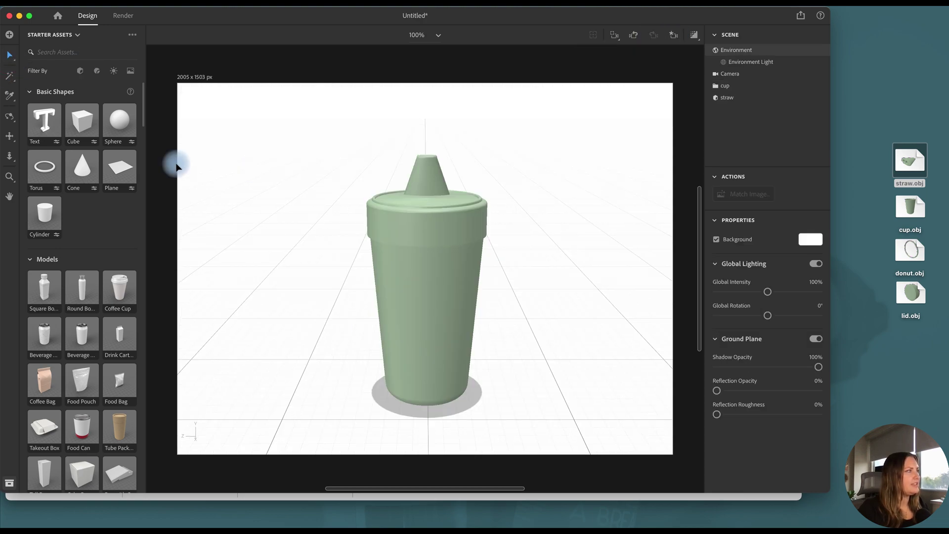
click(739, 86)
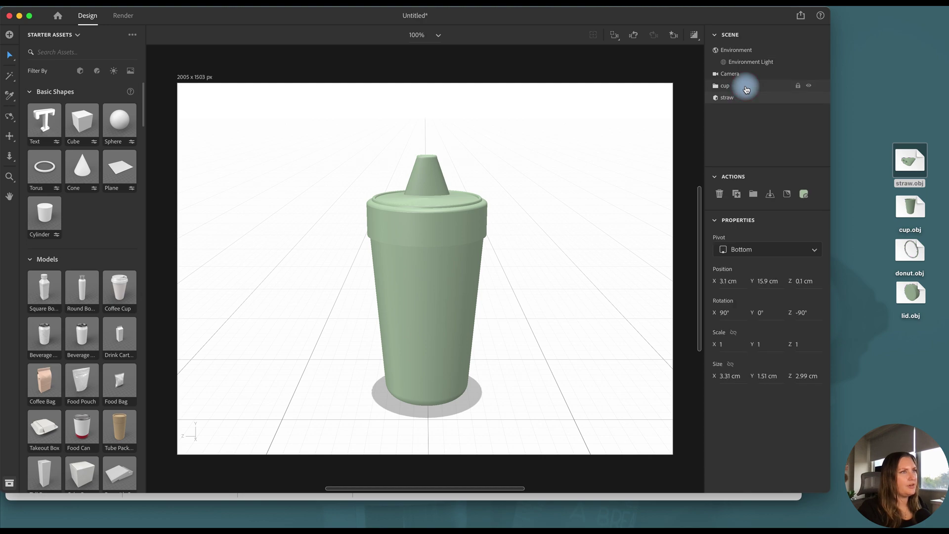
click(408, 394)
drag(400, 405, 429, 400)
Set the roughness of the cup body's Plastic material to 32% and compare it with the reference image
double_click(419, 268)
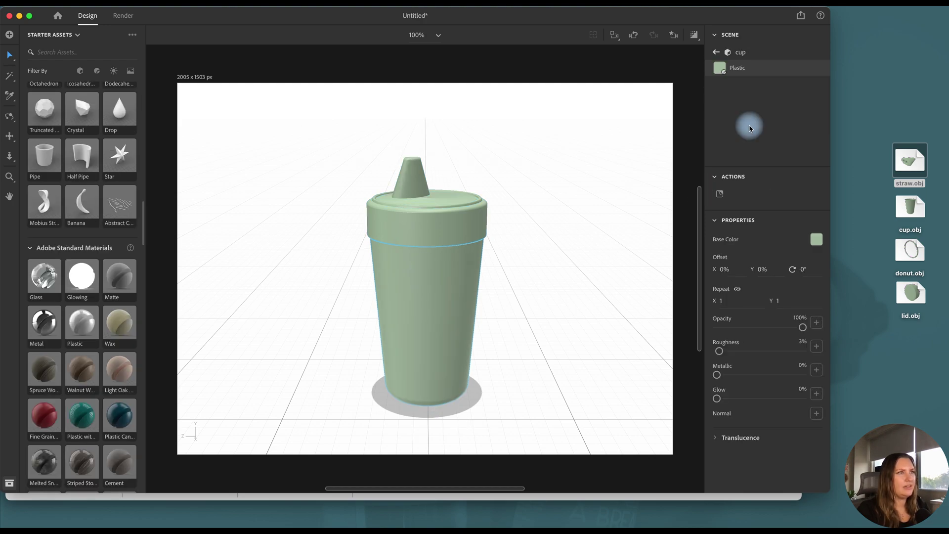
click(744, 352)
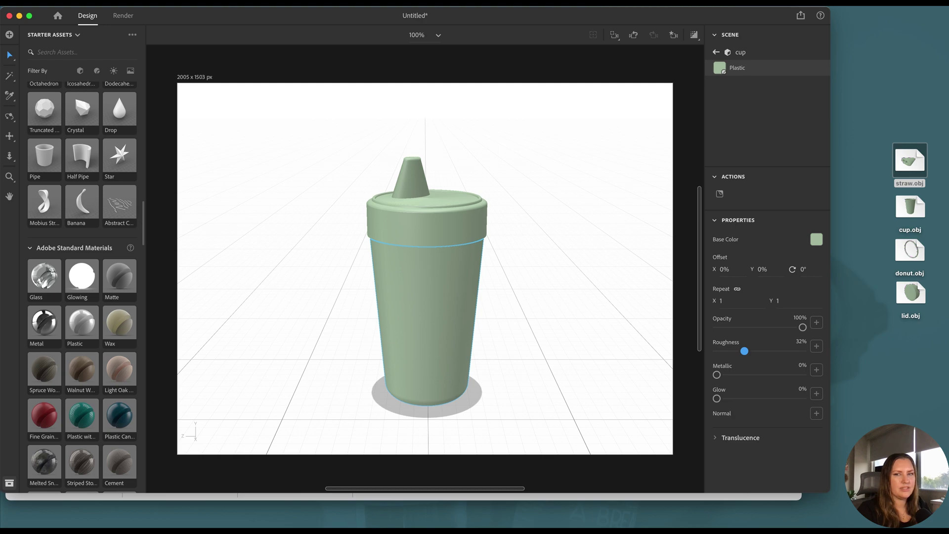
key(space)
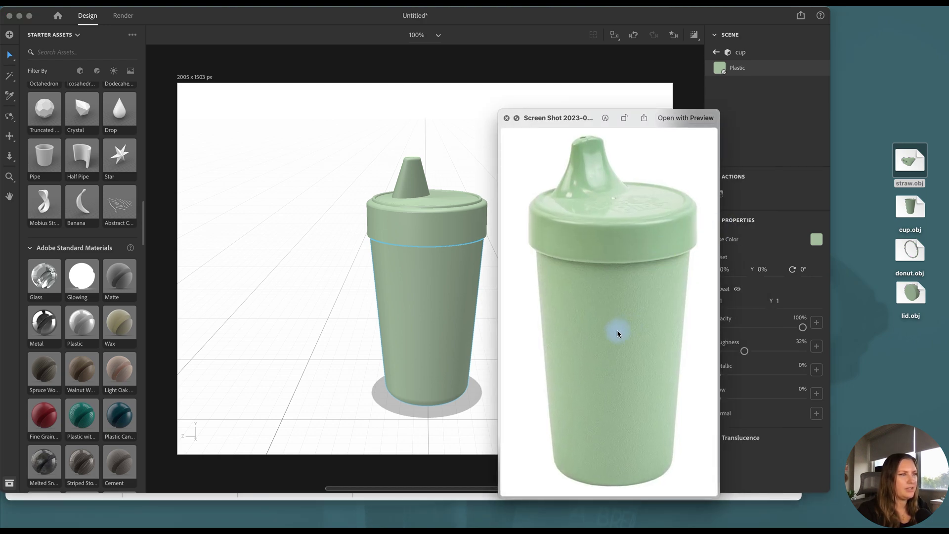
key(space)
Try the Plastic with Lattice Pattern and Plastic Canvas materials on the cup body
scroll(71, 322, down, 2)
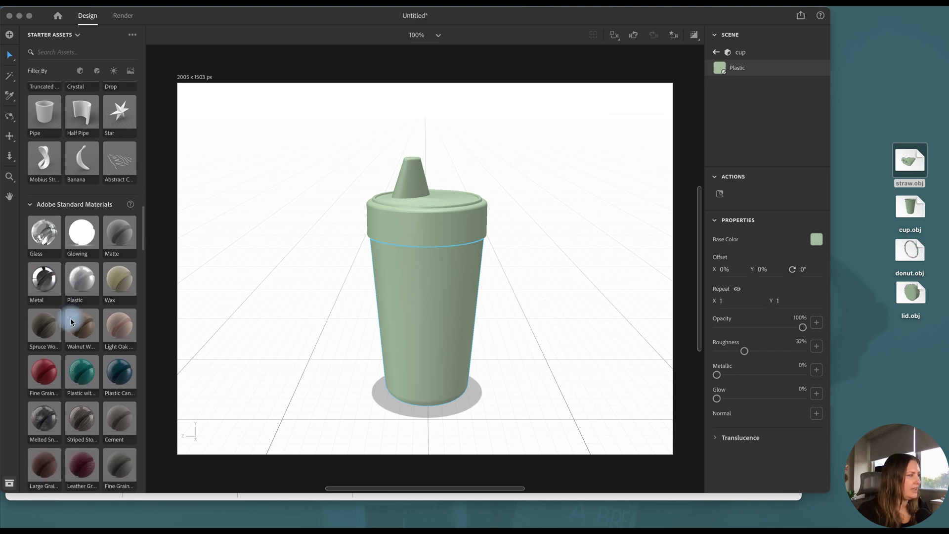
click(85, 372)
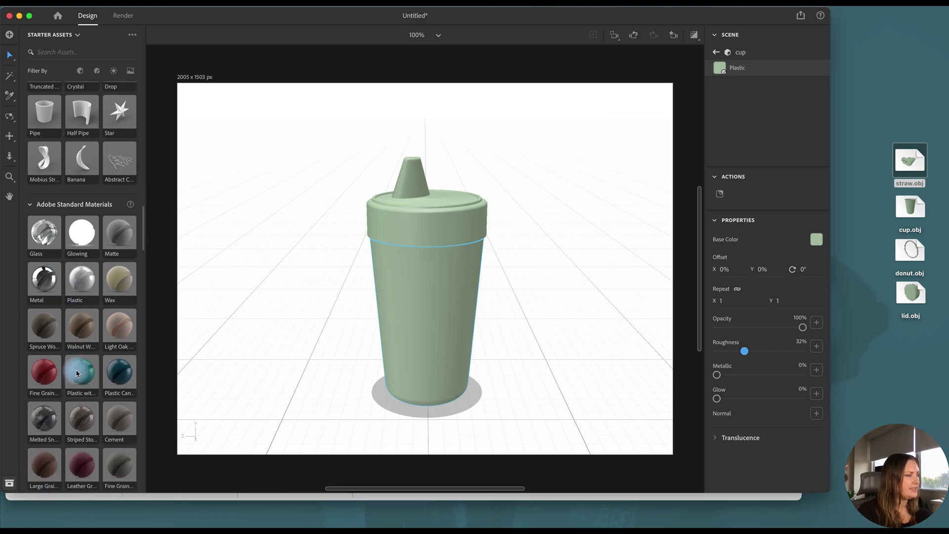
click(78, 374)
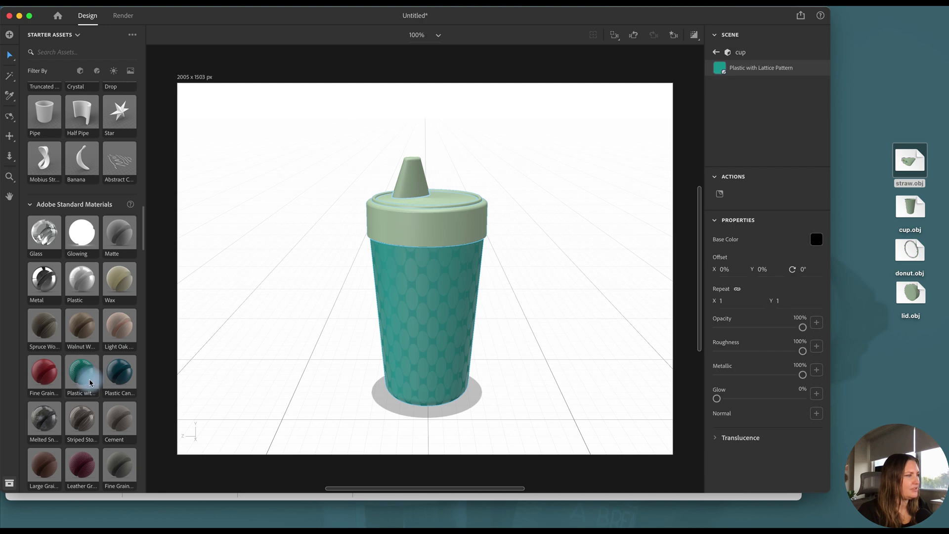
scroll(84, 388, up, 1)
drag(119, 386, 416, 350)
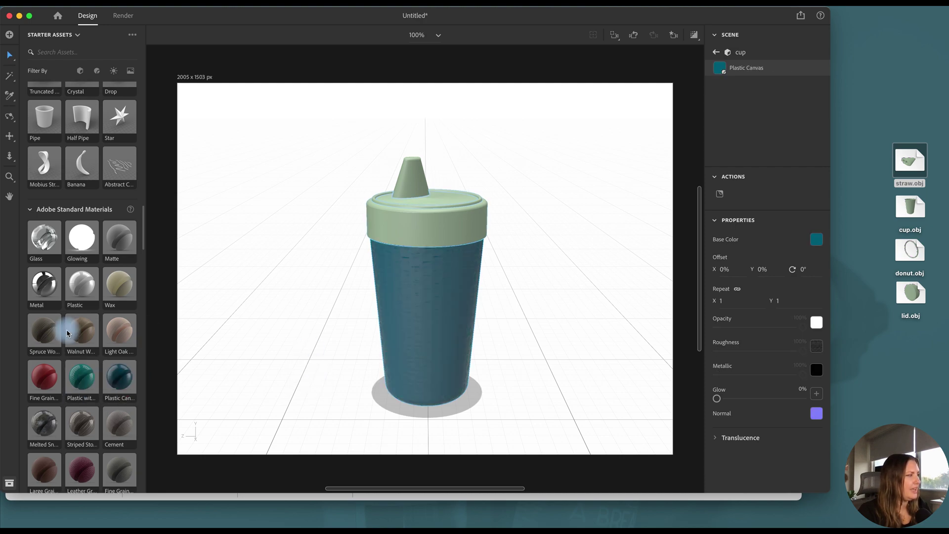
Apply the Plastic with Lattice Pattern material to the cup body and turn on the render preview
scroll(68, 335, down, 3)
drag(82, 321, 430, 328)
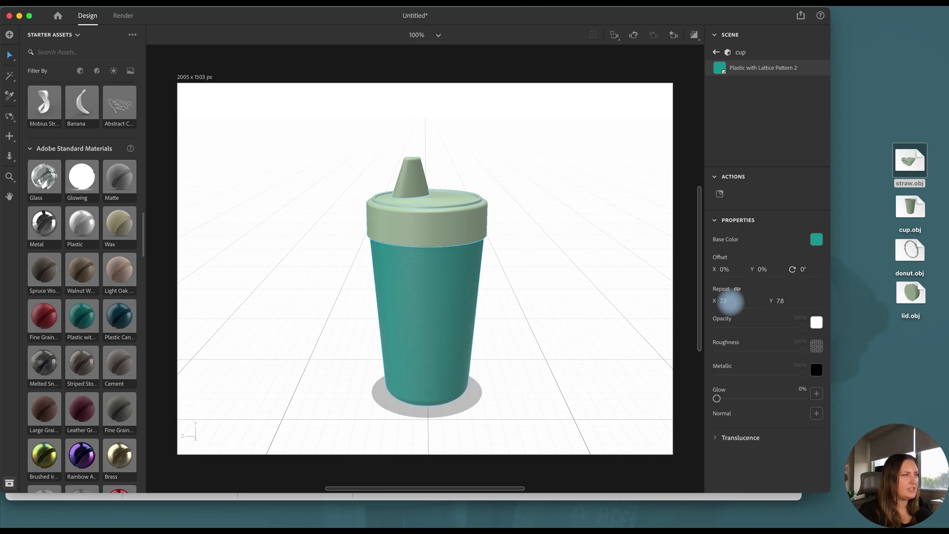
click(696, 36)
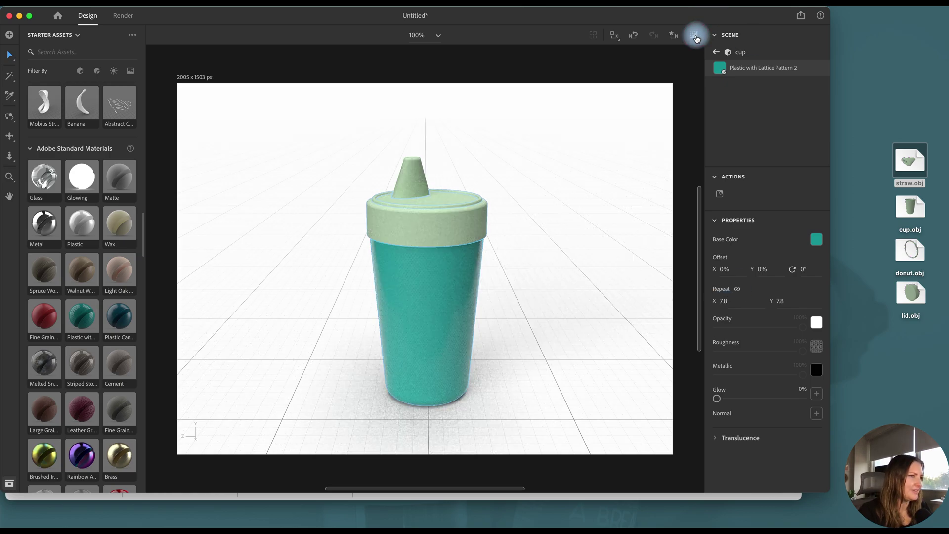
Recolor the cup body's lattice-patterned plastic to the lid's sage green, set its pattern repeat to 7 and check the render preview
click(818, 241)
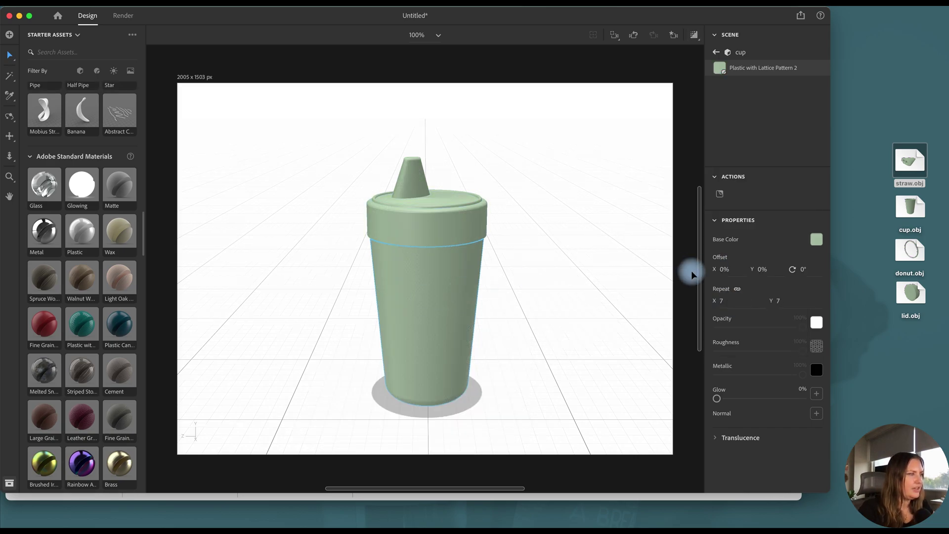
click(694, 36)
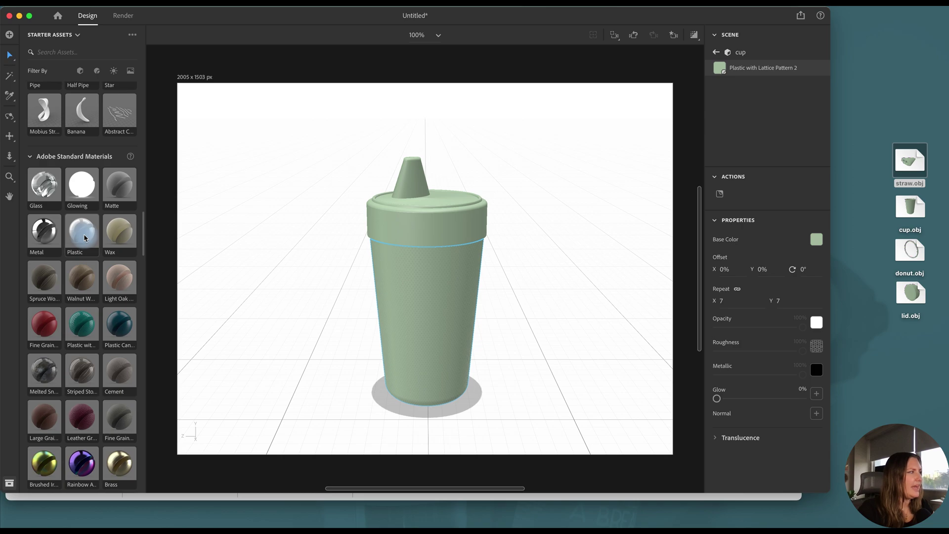
Apply the standard Plastic material to the lid, the donut and the straw
drag(83, 237, 452, 207)
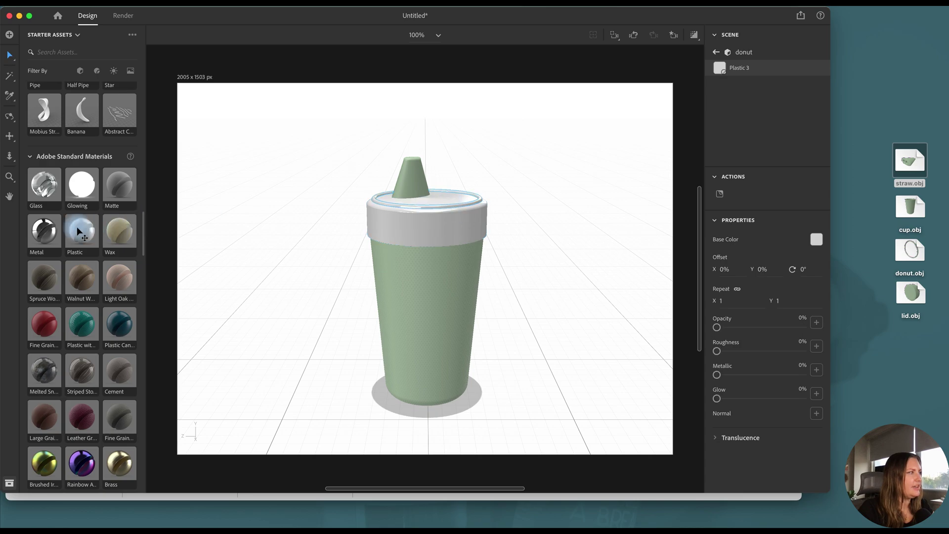
drag(79, 232, 441, 242)
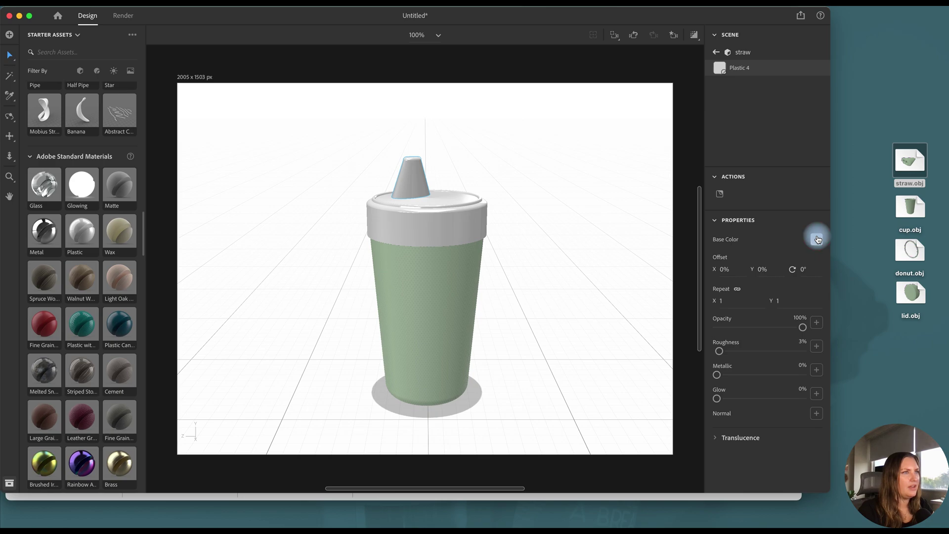
Set the base color of the Plastic material on the straw, lid and donut to the saved sage green A1B99D
click(817, 239)
click(683, 349)
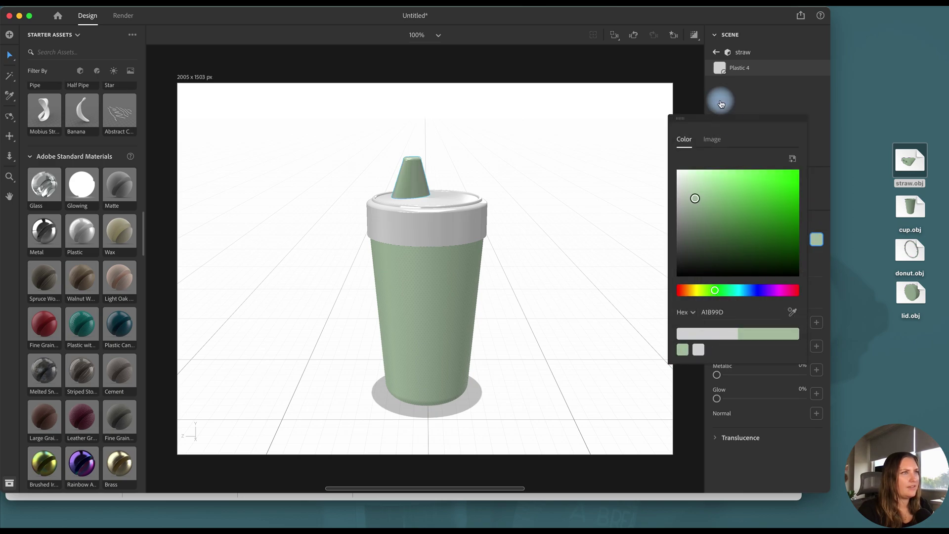
click(715, 53)
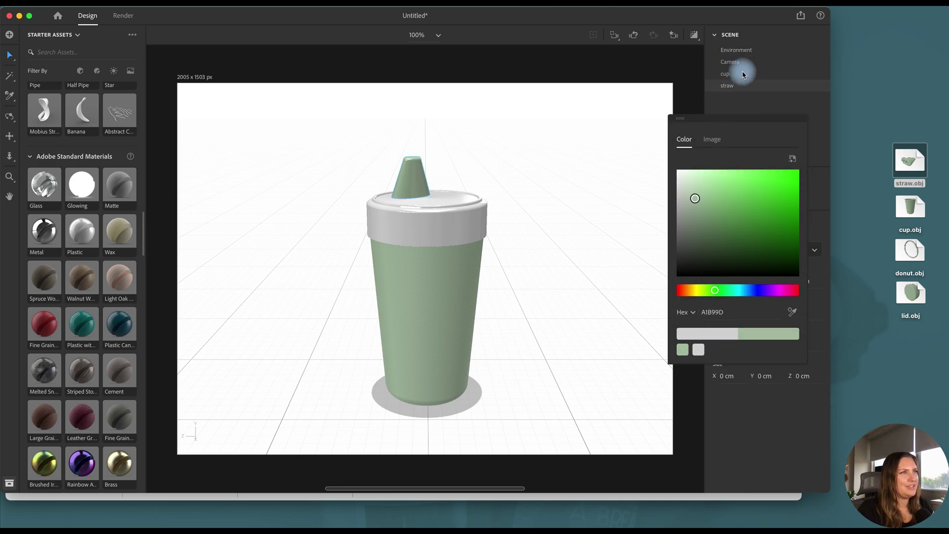
click(820, 85)
click(816, 240)
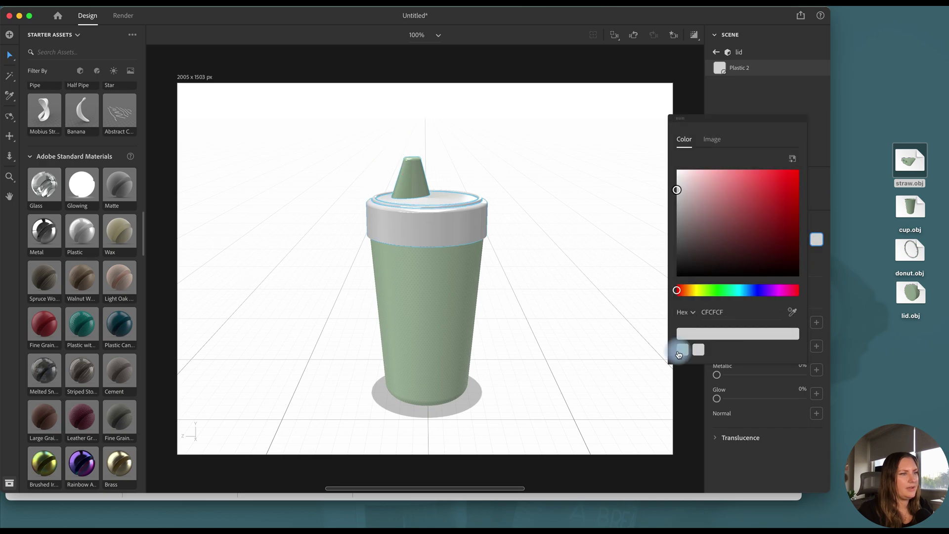
click(682, 350)
click(716, 53)
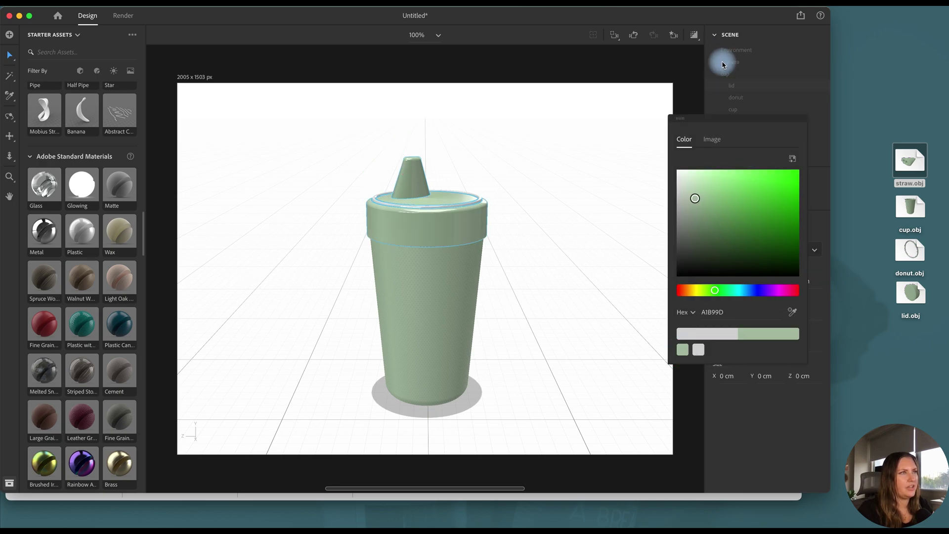
click(820, 96)
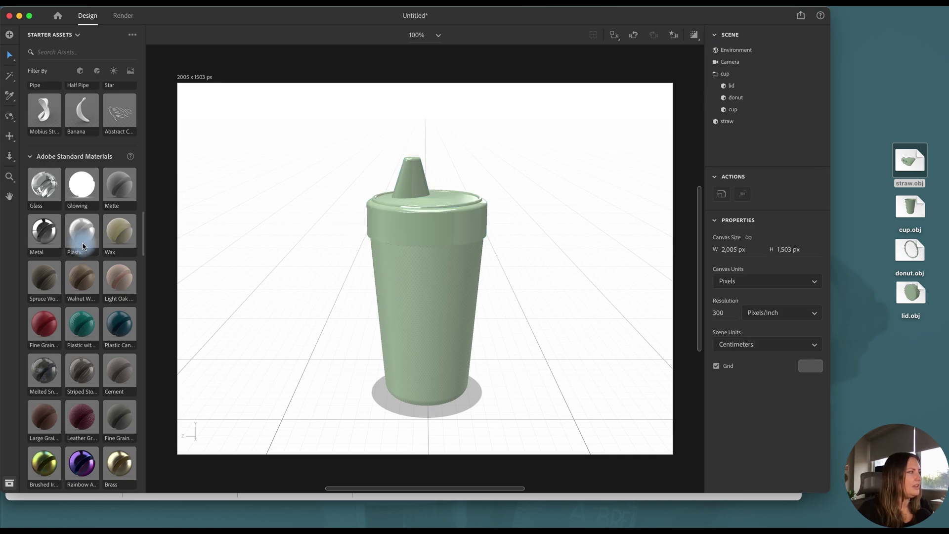
Add the 3-Point Light to the scene, preview the render and open the Environment Light's properties
scroll(83, 245, down, 5)
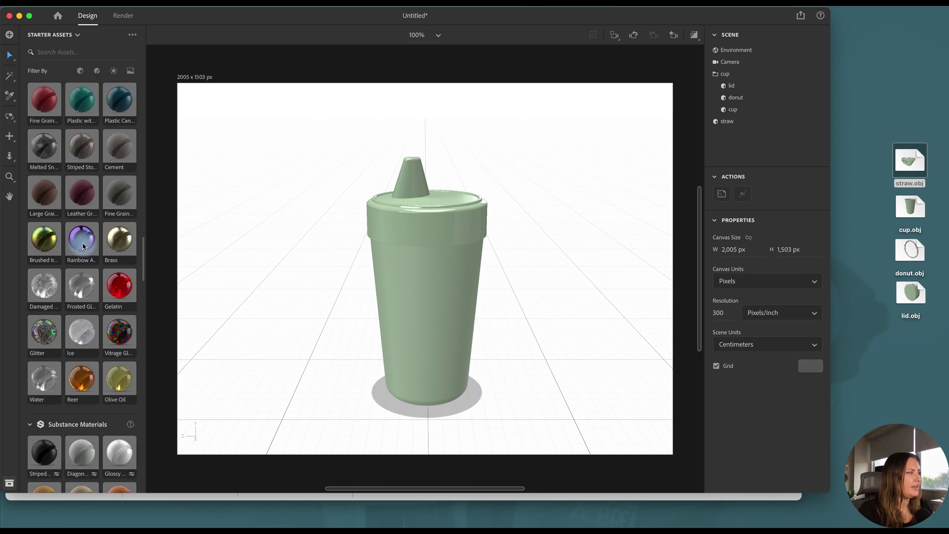
scroll(83, 246, down, 15)
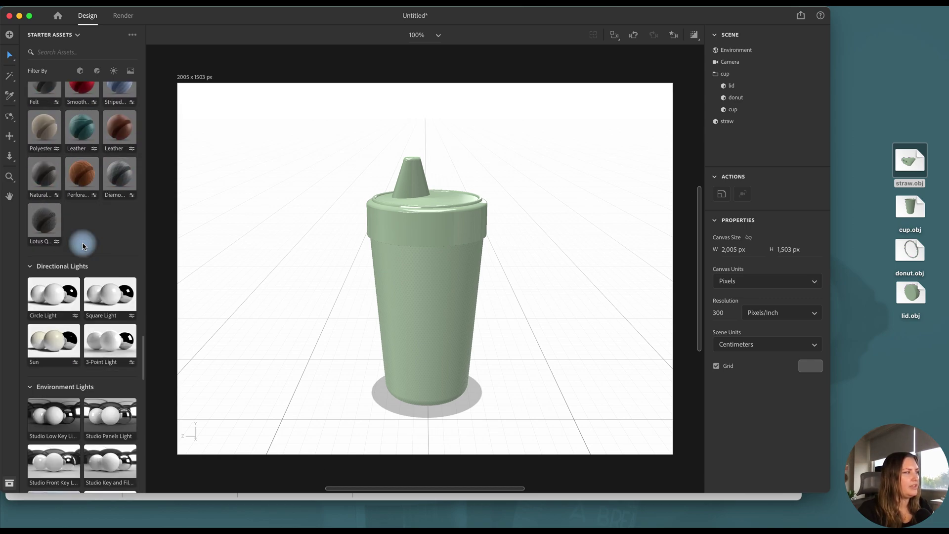
scroll(83, 245, down, 5)
drag(106, 228, 313, 367)
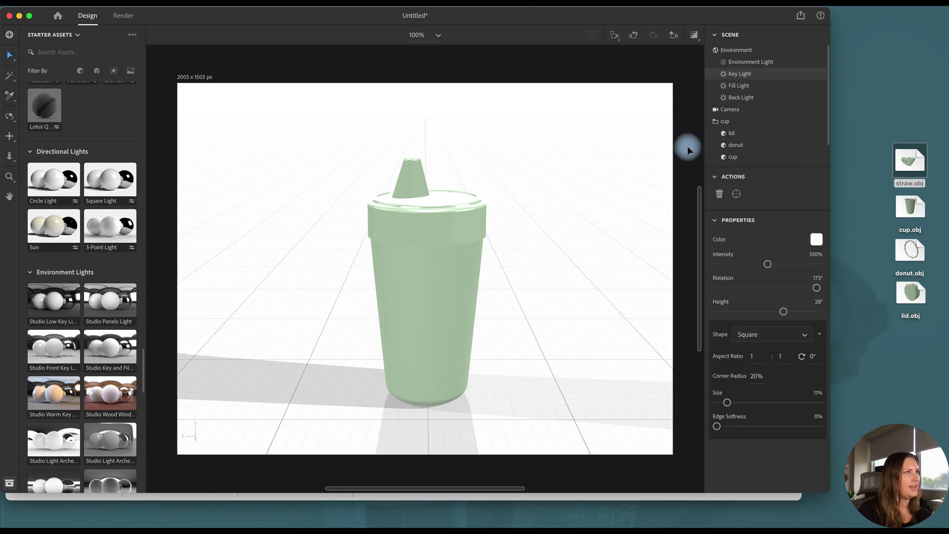
click(697, 35)
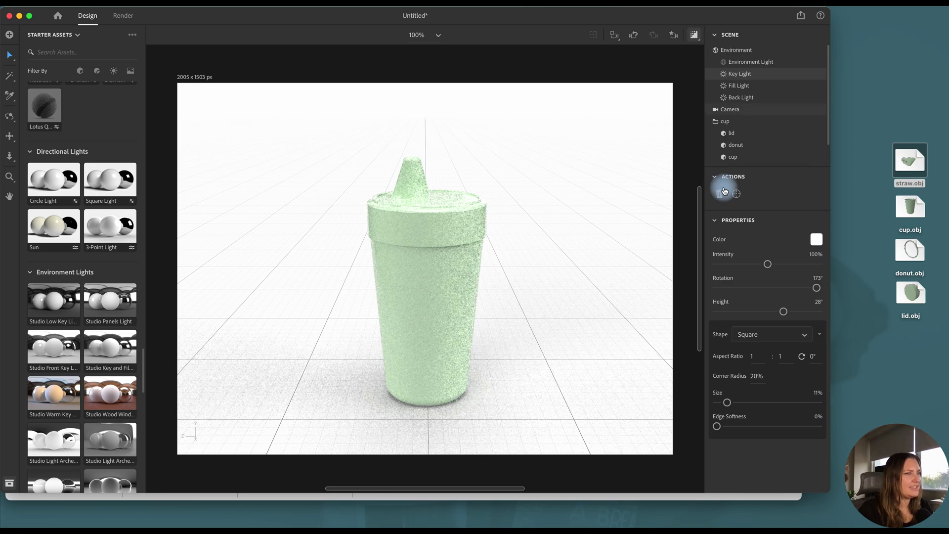
click(740, 64)
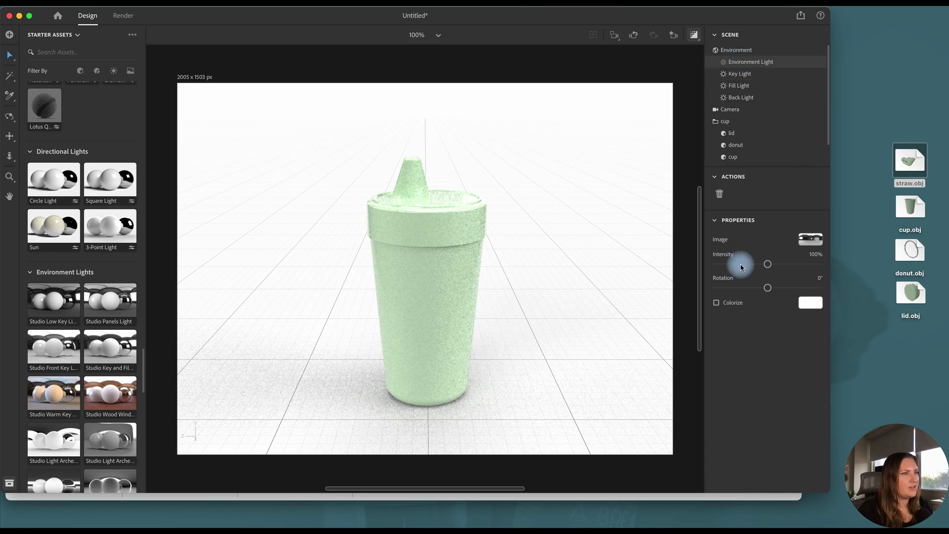
drag(740, 266, 740, 266)
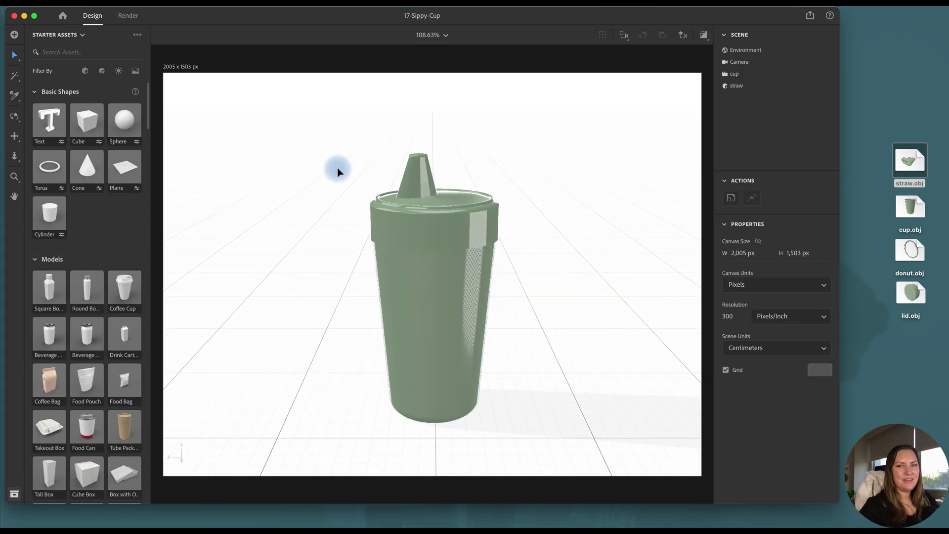
Set up the render of the 17-Sippy-Cup file to output only the Front view, excluding the current view
click(128, 16)
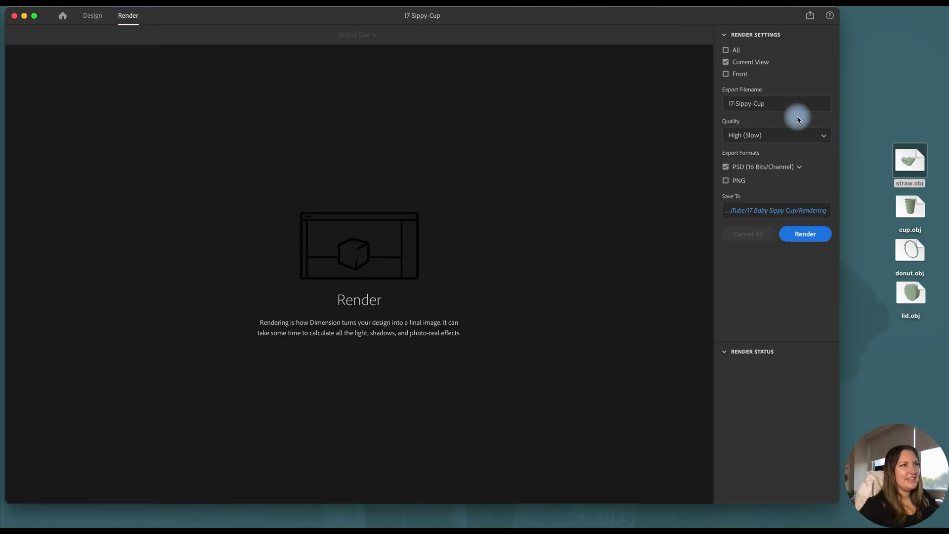
click(727, 74)
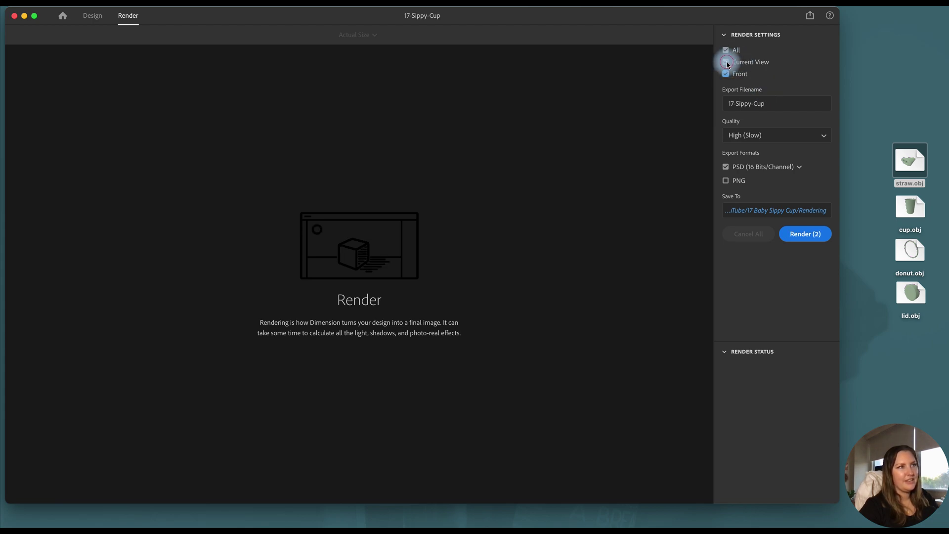
click(725, 62)
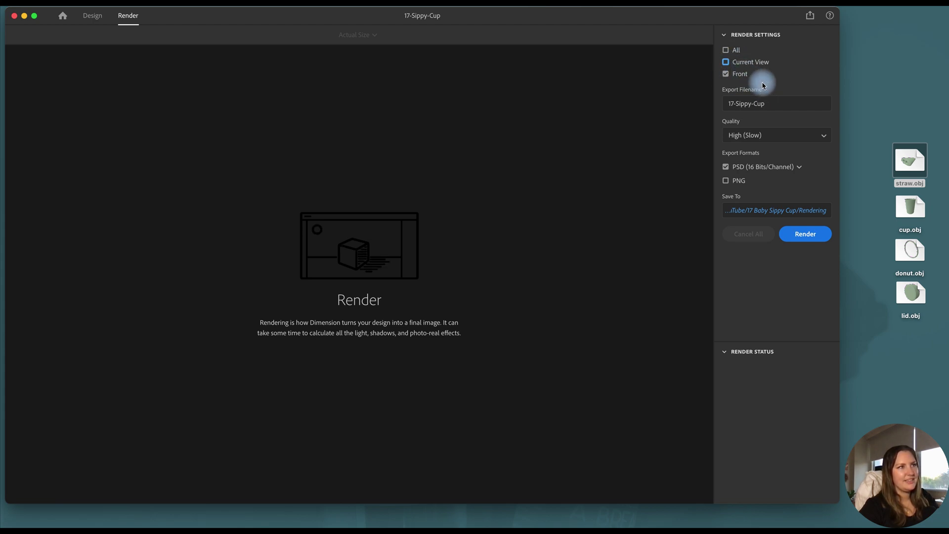